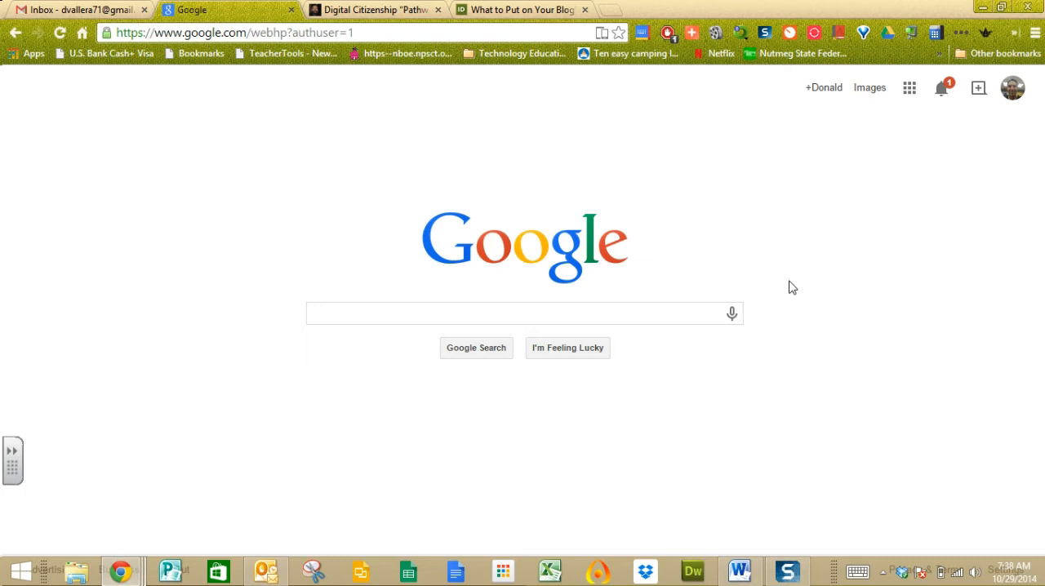
Search Google Images for julius caesar.
{"action": "left_click", "coordinate": [867, 94]}
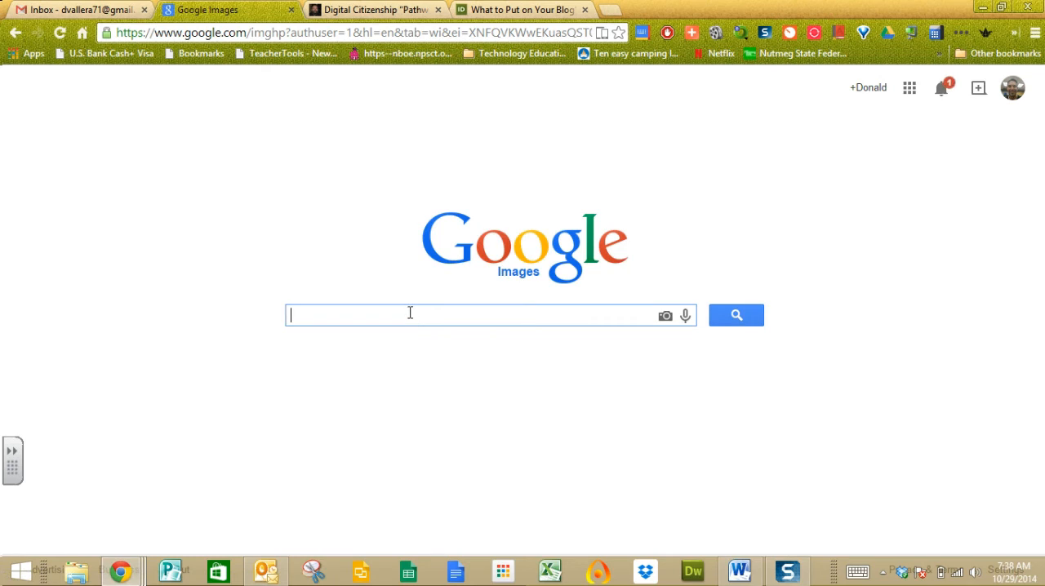
{"action": "type", "text": "Julius"}
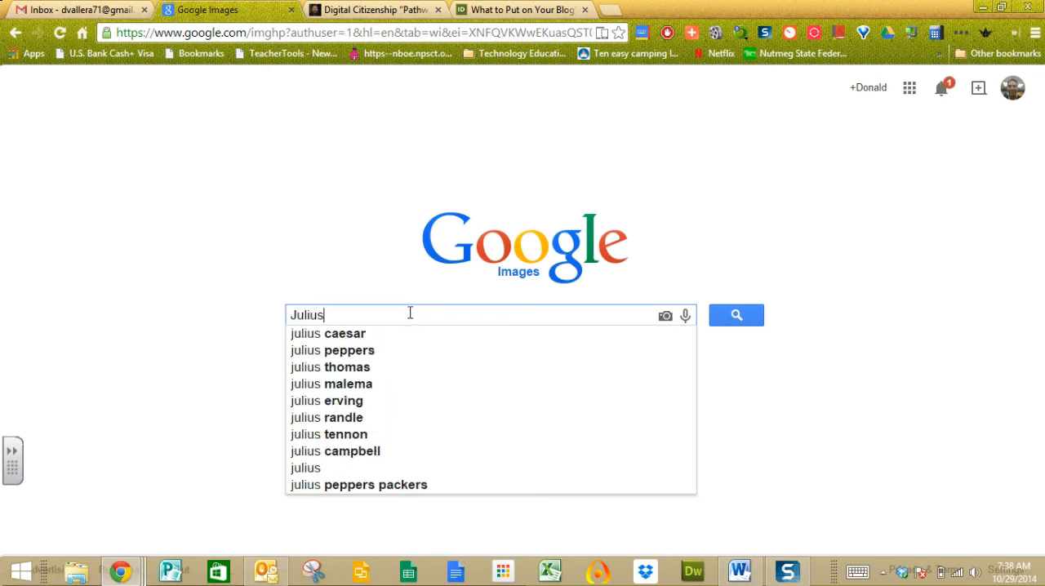
{"action": "left_click", "coordinate": [375, 335]}
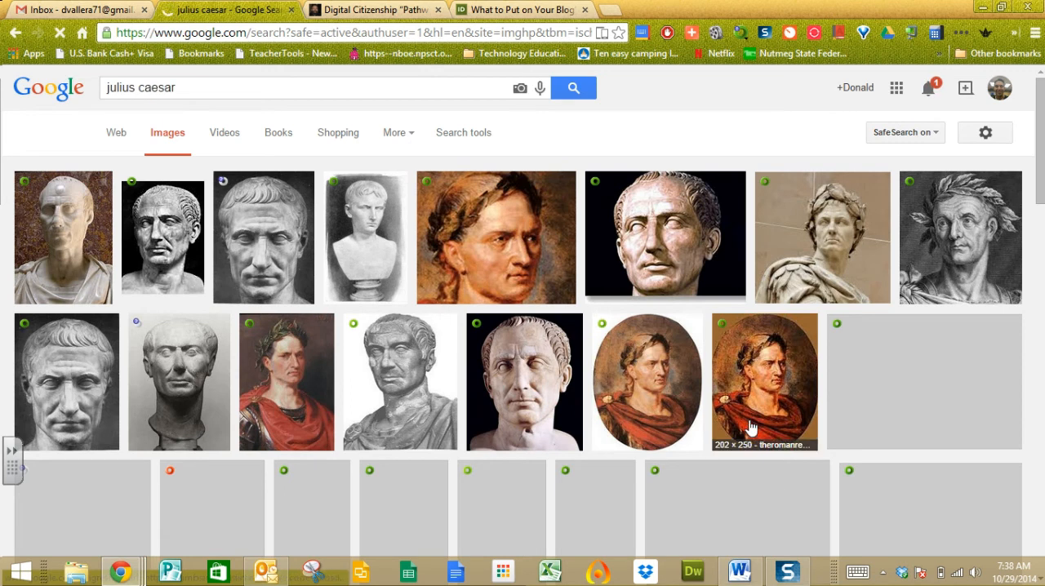
Filter the image results to those labeled for noncommercial reuse with modification and larger than 800×600.
{"action": "left_click", "coordinate": [457, 145]}
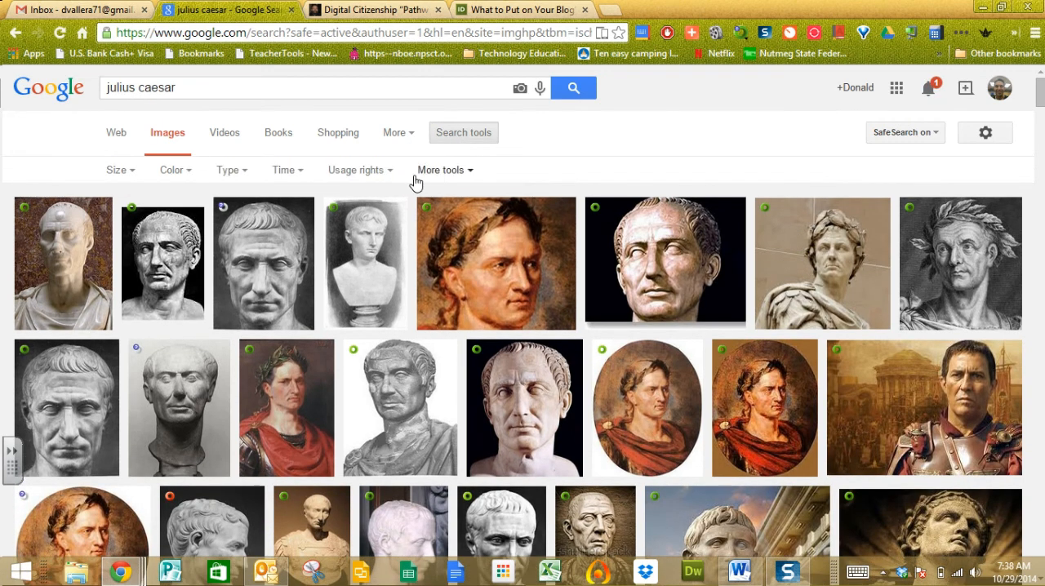
{"action": "left_click", "coordinate": [367, 176]}
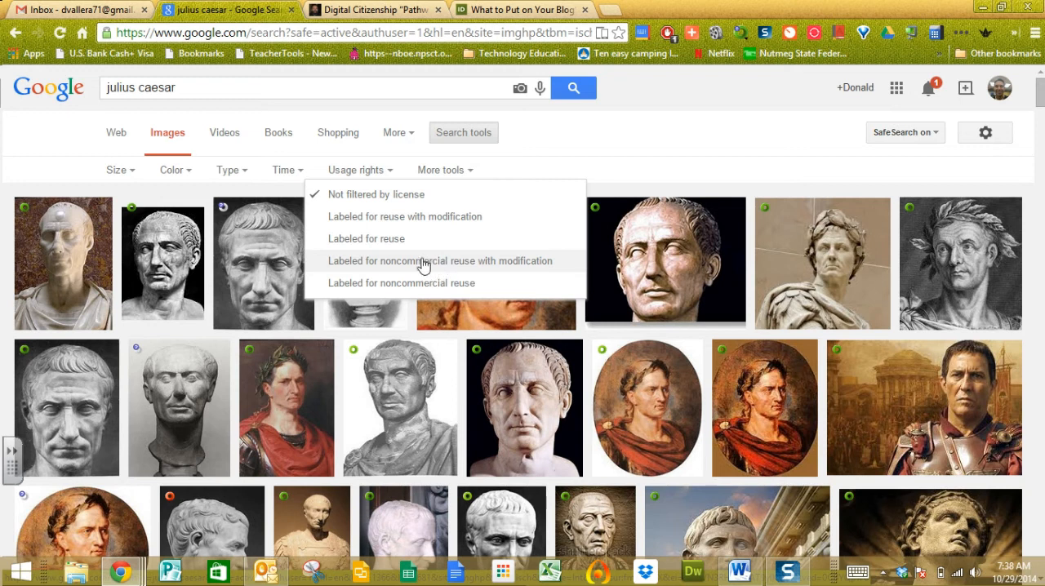
{"action": "left_click", "coordinate": [479, 267]}
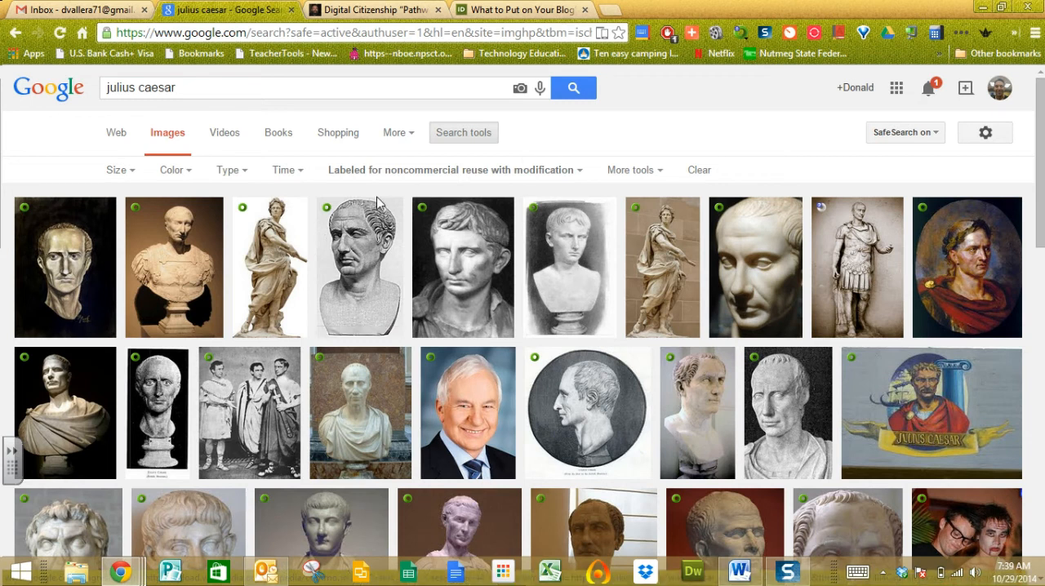
{"action": "left_click", "coordinate": [132, 177]}
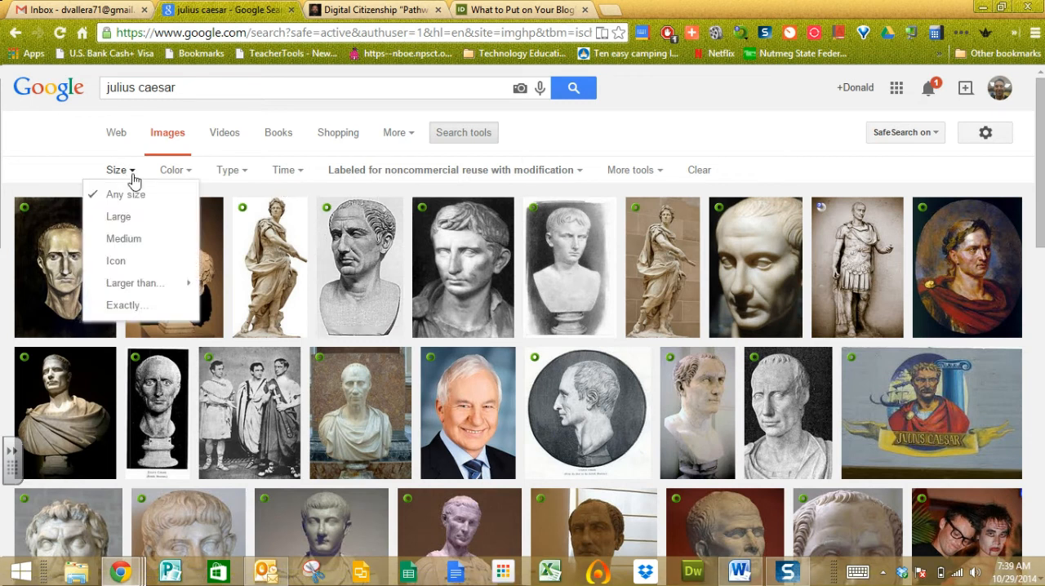
{"action": "mouse_move", "coordinate": [155, 291]}
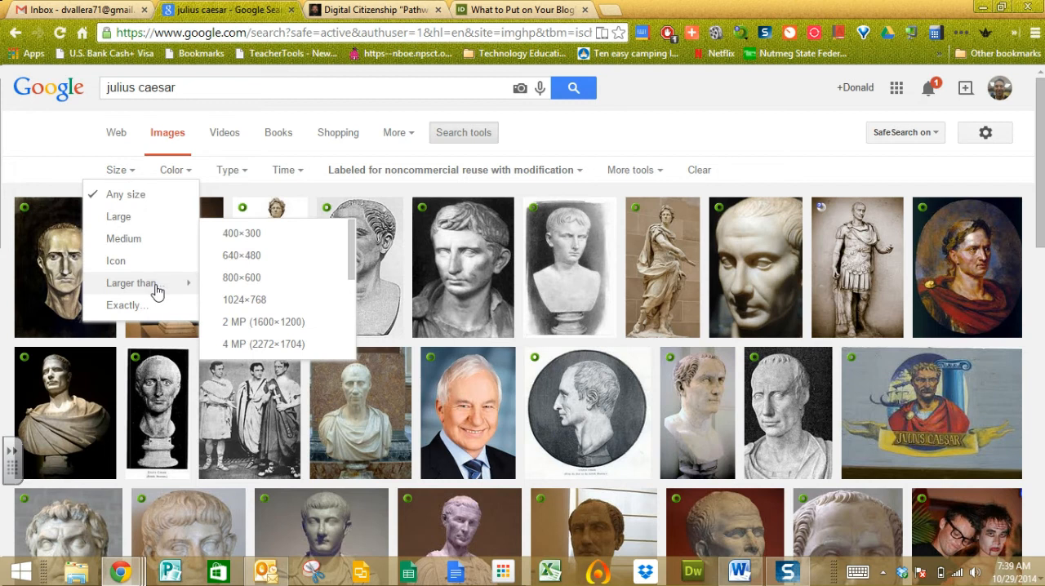
{"action": "left_click", "coordinate": [245, 283]}
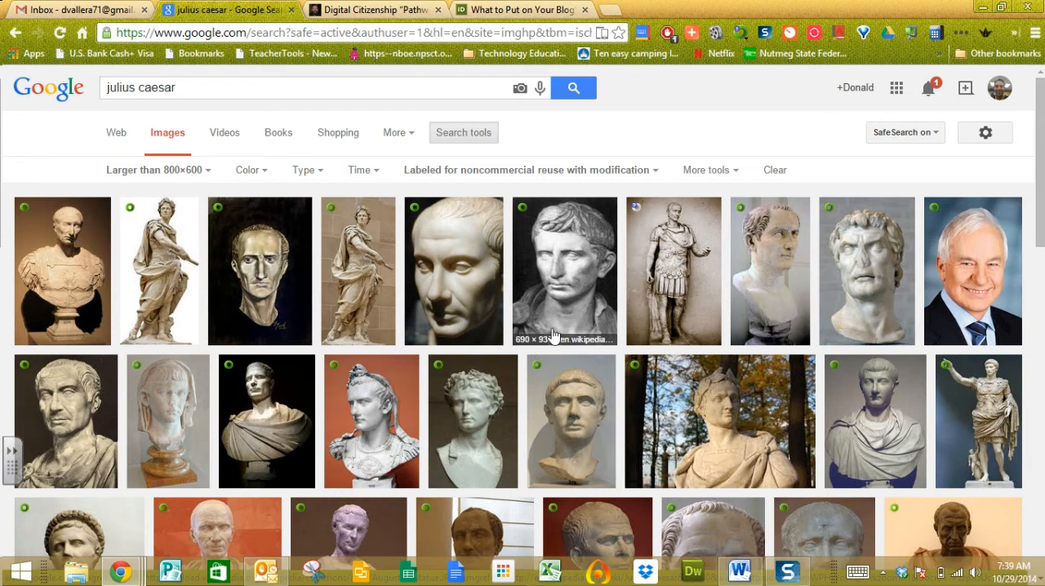
Save the black-and-white Wikipedia bust image as Augustus_Statue in the Pictures folder and copy its source, en.wikipedia.org.
{"action": "left_click", "coordinate": [566, 302]}
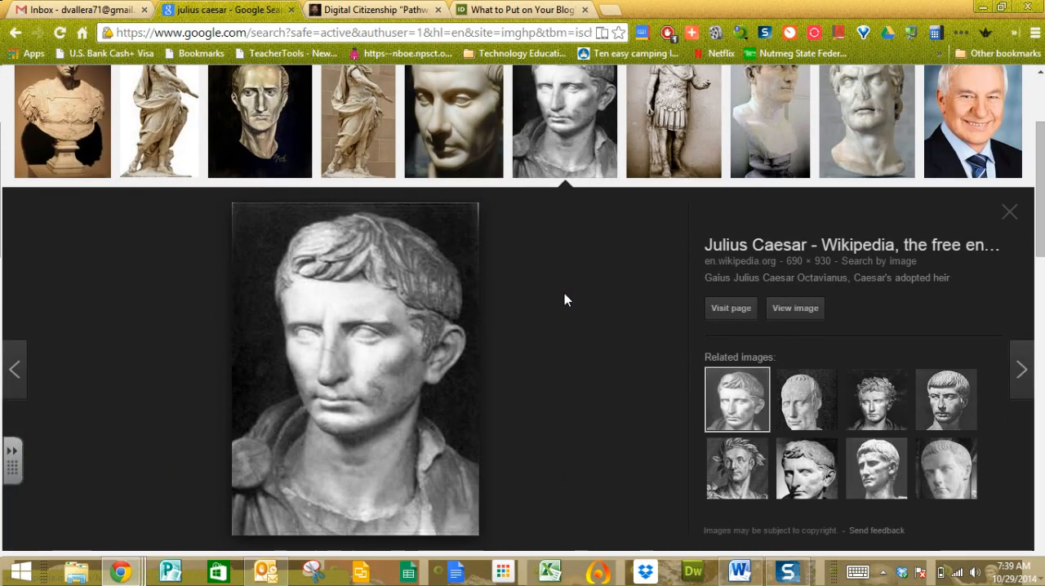
{"action": "right_click", "coordinate": [368, 369]}
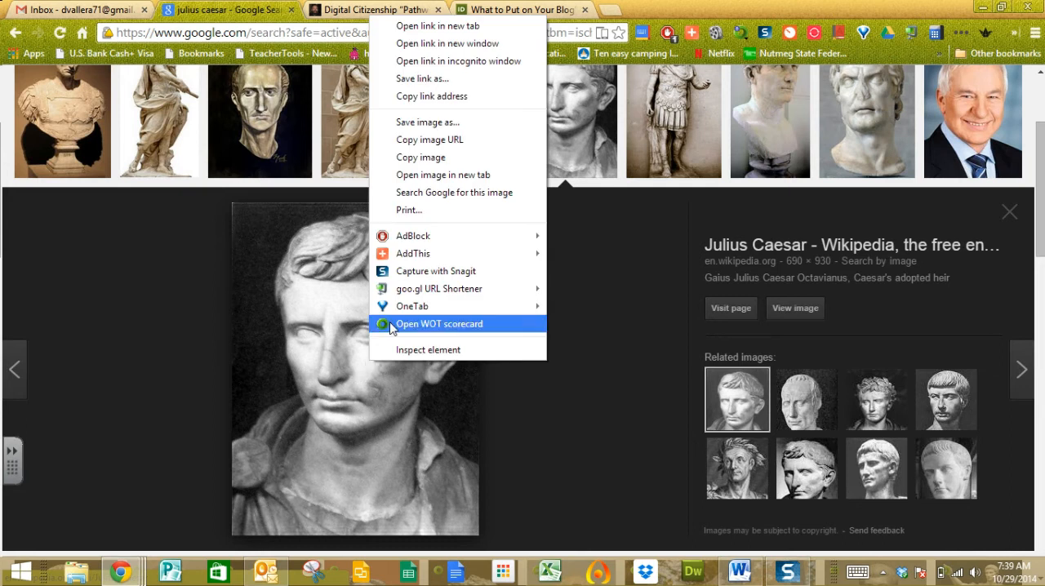
{"action": "left_click", "coordinate": [457, 122]}
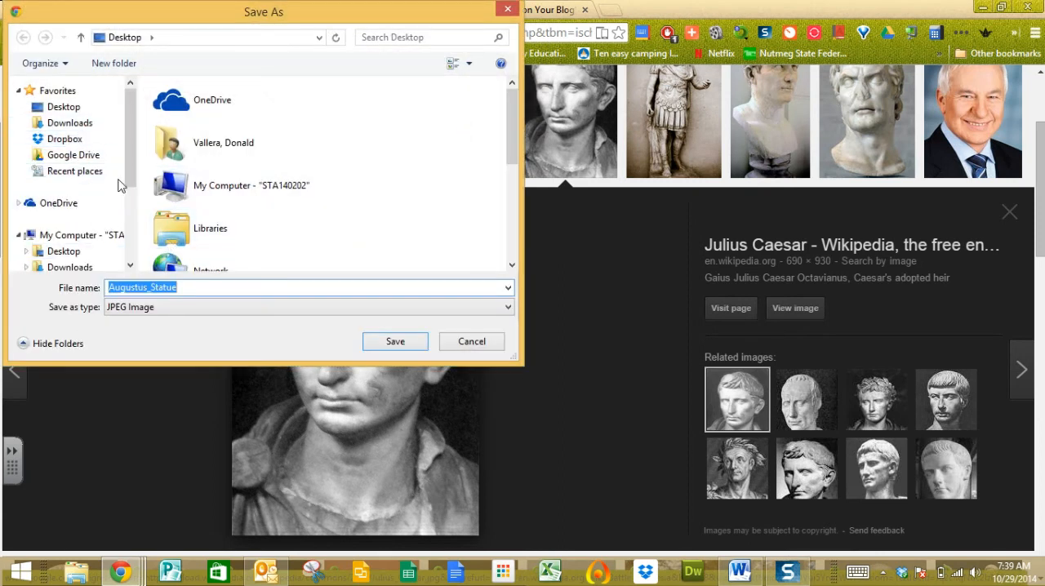
{"action": "left_click_drag", "start_coordinate": [130, 167], "coordinate": [135, 241]}
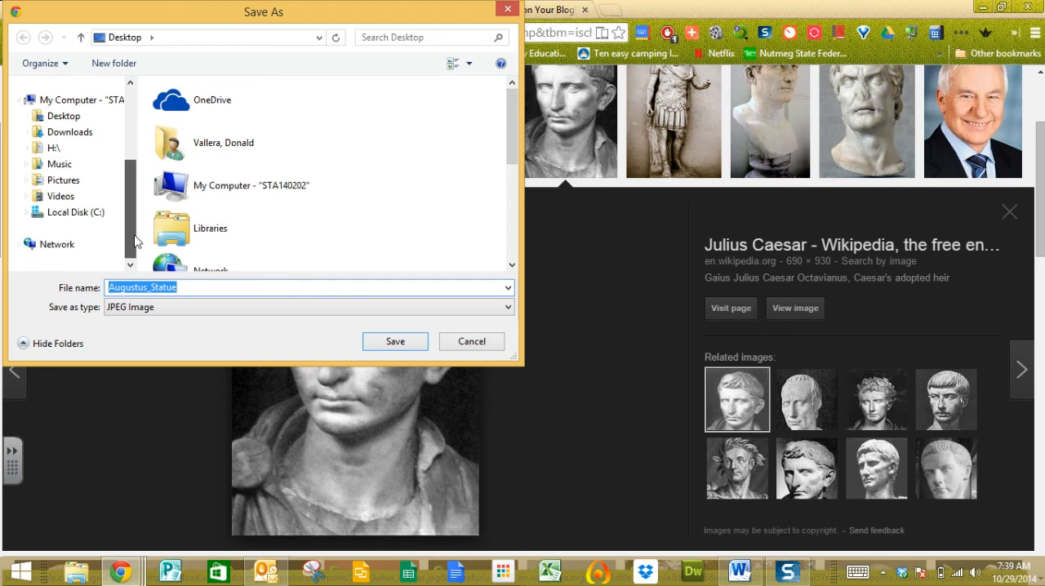
{"action": "left_click", "coordinate": [65, 149]}
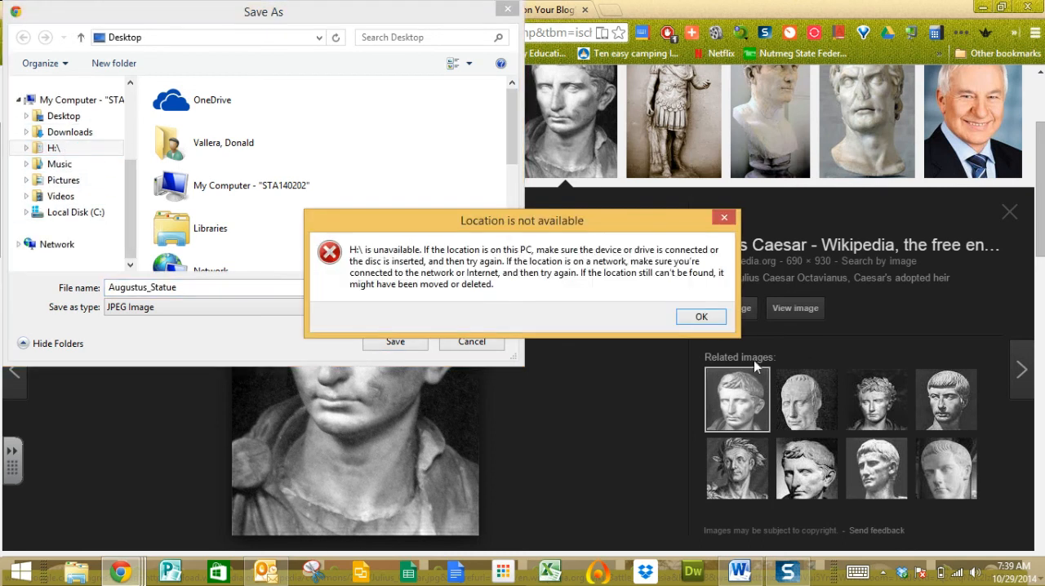
{"action": "left_click", "coordinate": [708, 318]}
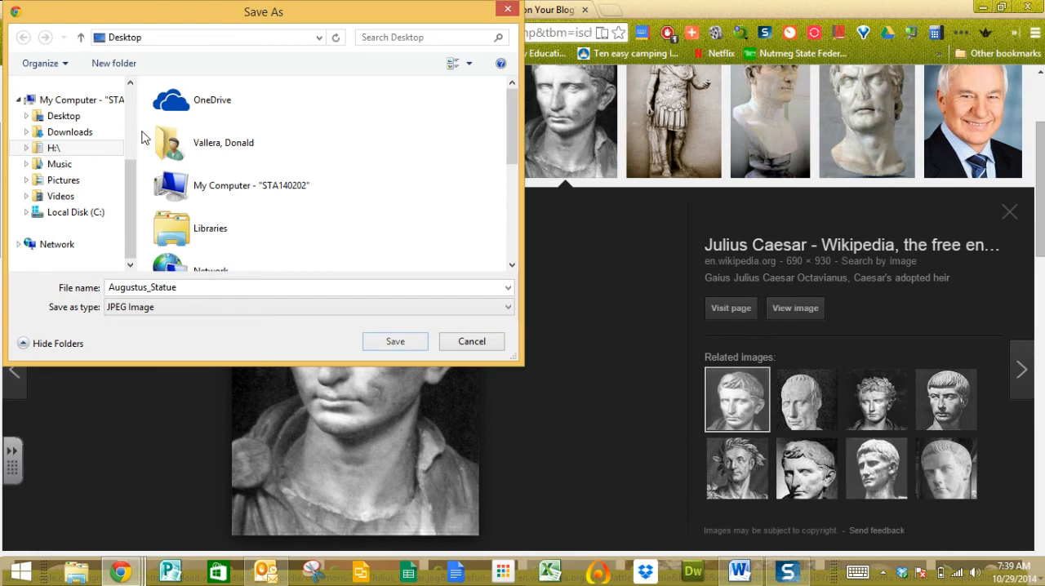
{"action": "left_click", "coordinate": [70, 179]}
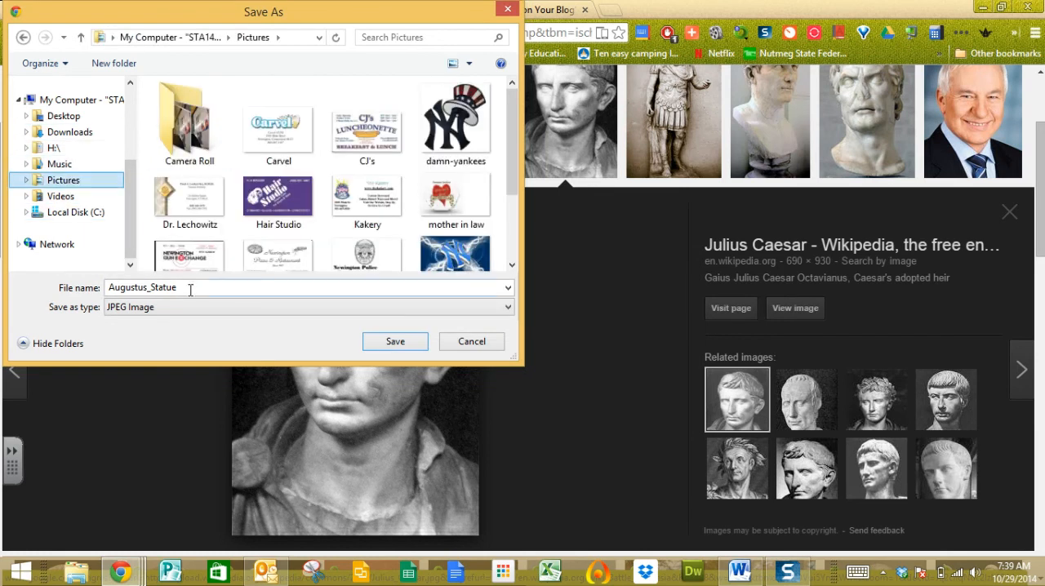
{"action": "left_click", "coordinate": [393, 343]}
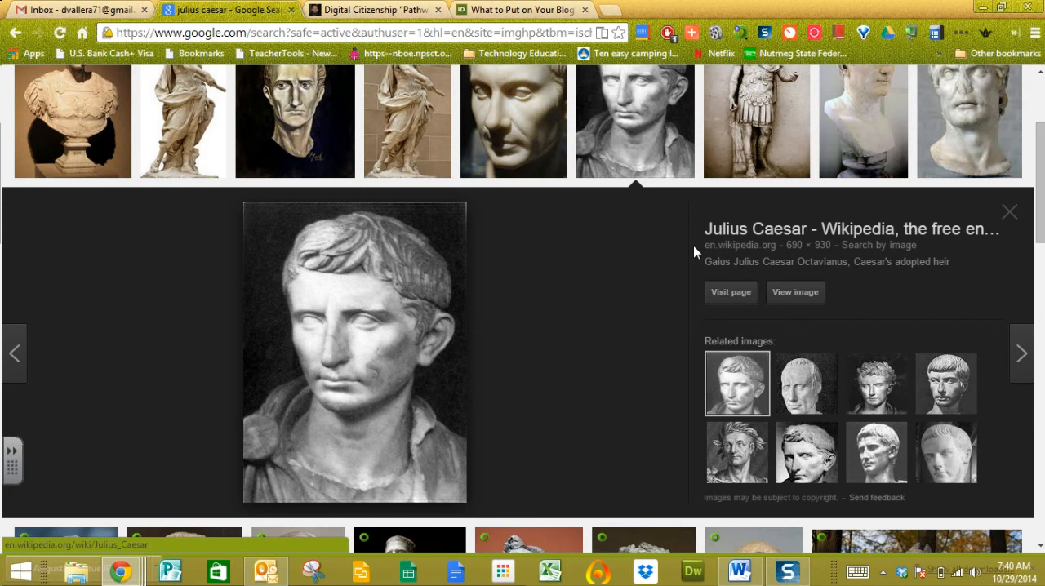
{"action": "left_click_drag", "start_coordinate": [703, 245], "coordinate": [776, 245]}
{"action": "key", "text": "ctrl+c"}
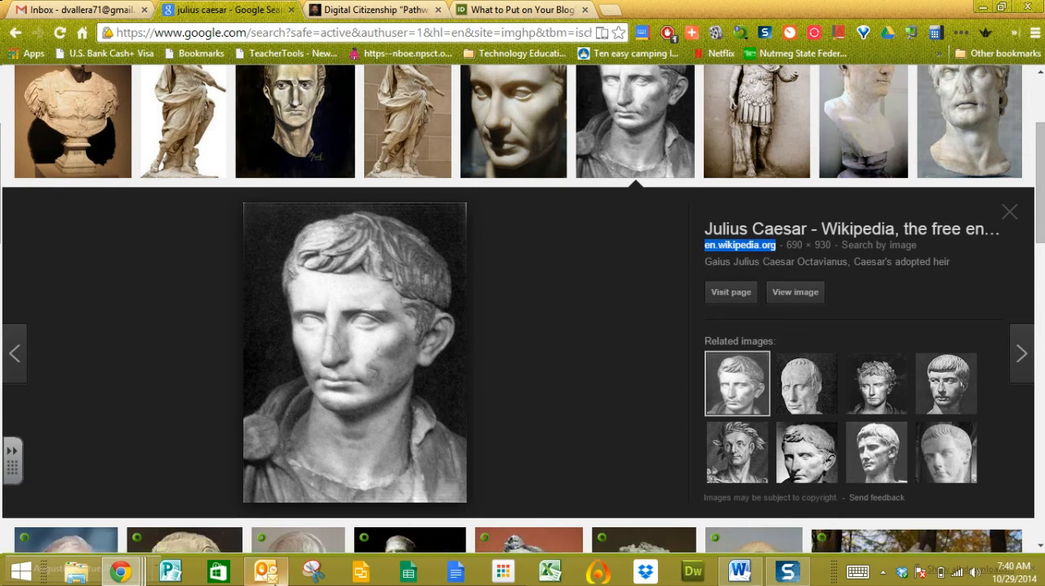
Switch to the Julius Caesar practice doc in Word and add three new lines after the final sentence, "He died in 82 B.C.".
{"action": "left_click", "coordinate": [734, 575]}
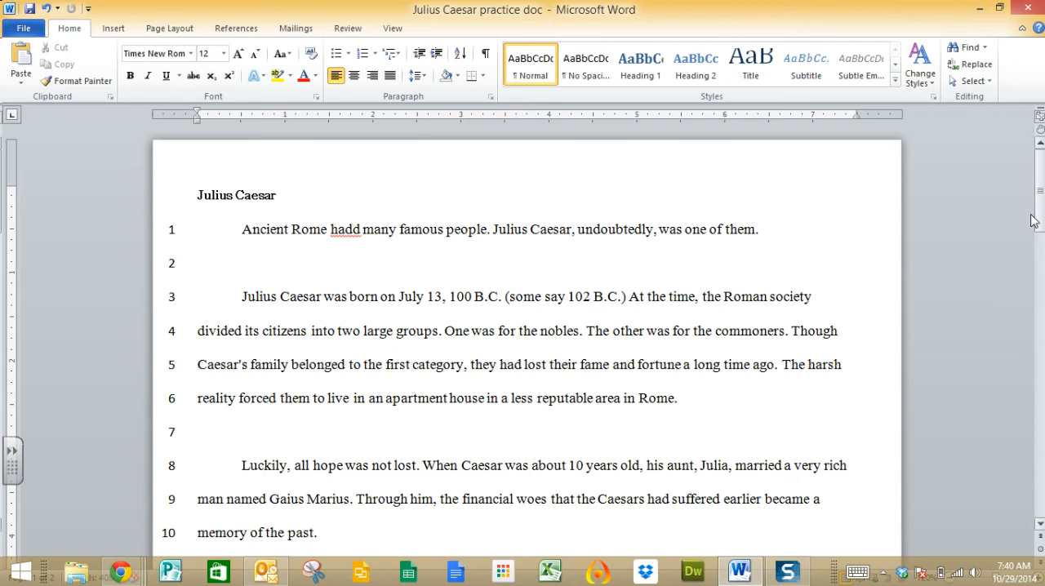
{"action": "left_click_drag", "start_coordinate": [1037, 208], "coordinate": [1037, 408]}
{"action": "left_click", "coordinate": [396, 165]}
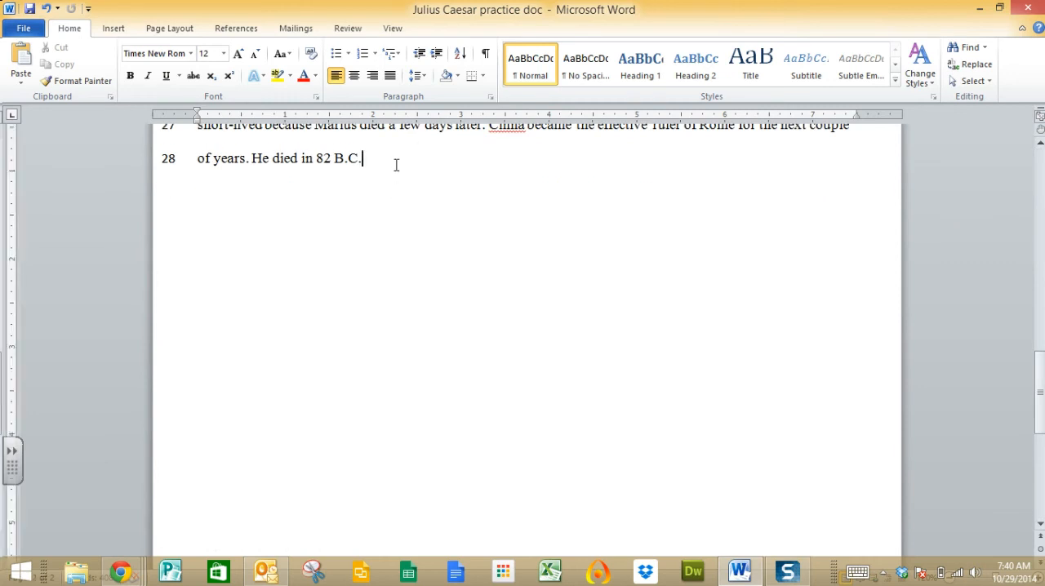
{"action": "key", "text": "Return"}
{"action": "key", "text": "Return"}
{"action": "key", "text": "Return"}
Insert the Augustus_Statue picture from the Pictures folder on the last line of the document.
{"action": "left_click", "coordinate": [116, 30]}
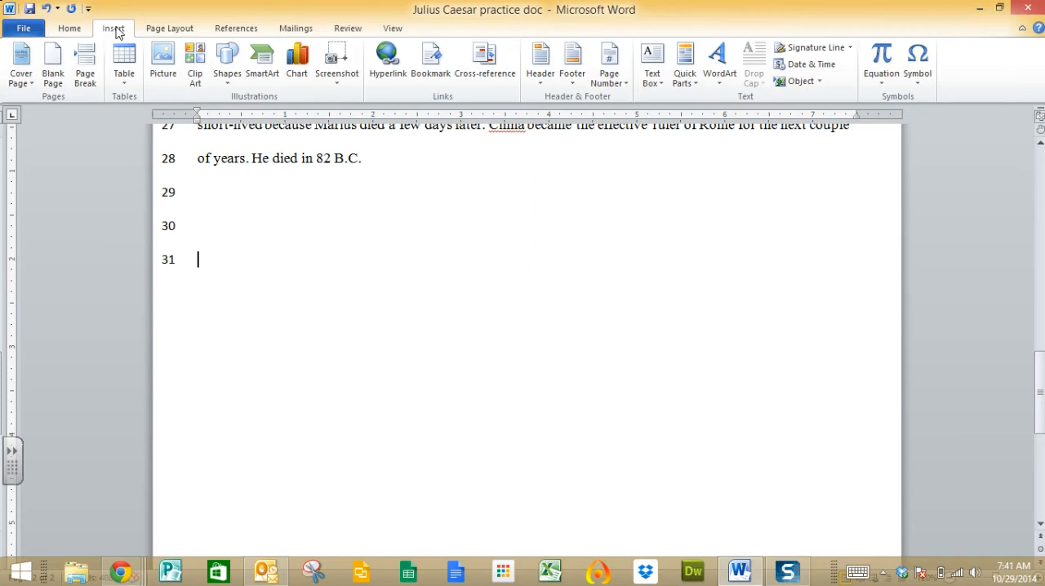
{"action": "left_click", "coordinate": [166, 60]}
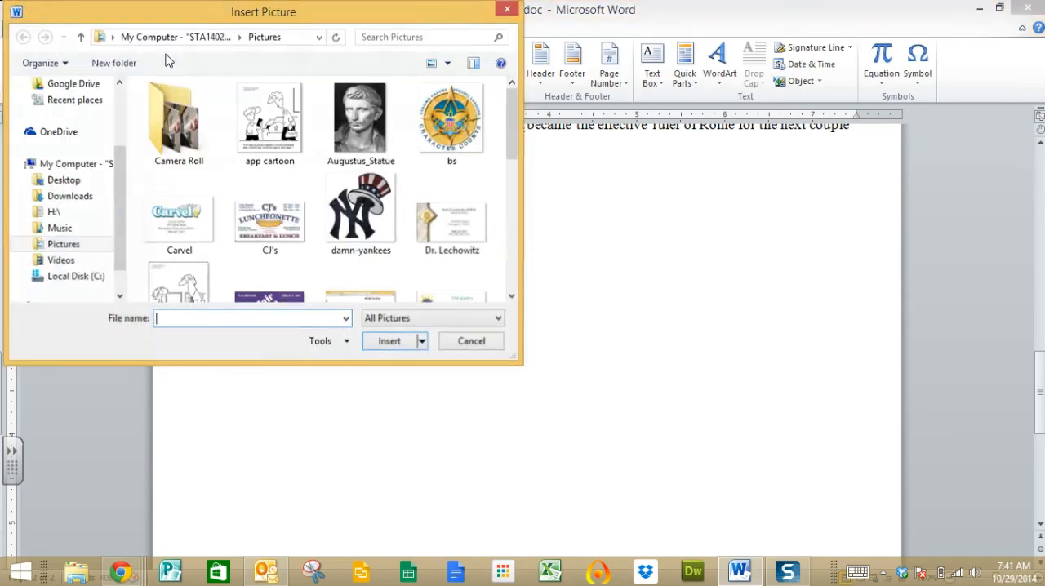
{"action": "left_click", "coordinate": [385, 160]}
{"action": "left_click", "coordinate": [389, 341]}
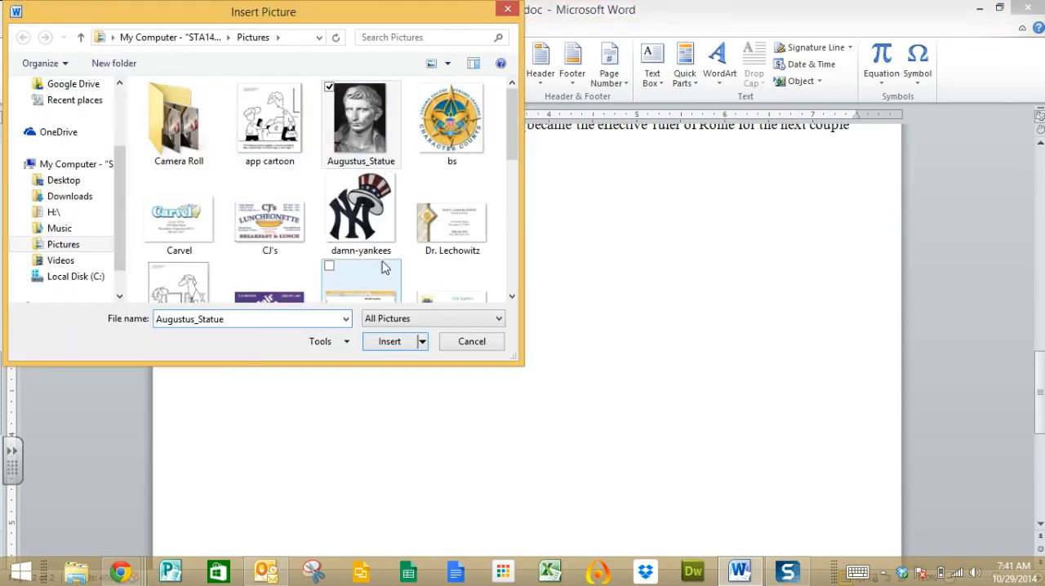
{"action": "left_click", "coordinate": [388, 343]}
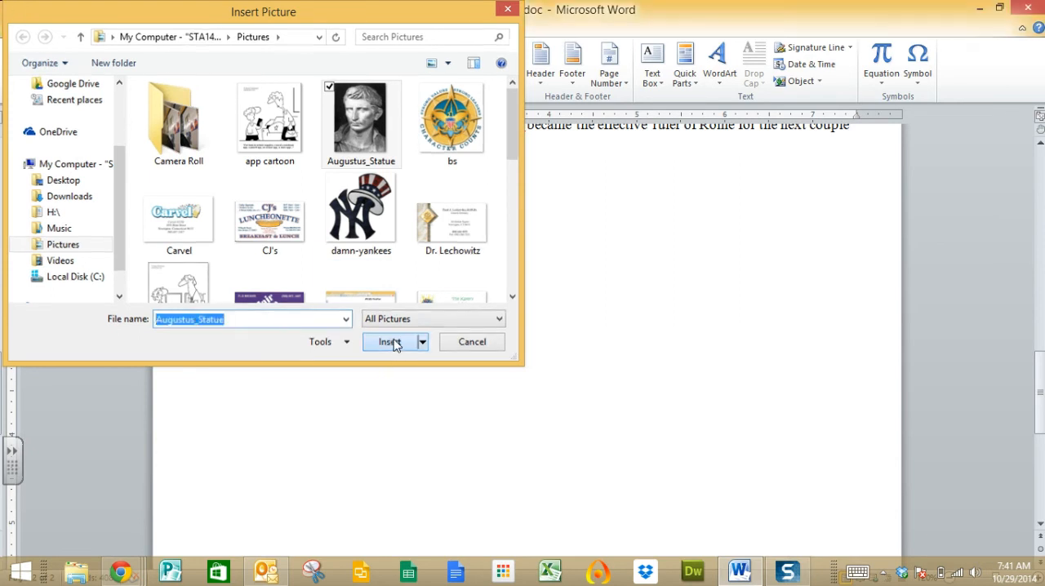
Shrink the statue picture proportionally to about 2.19" high by 1.63" wide.
{"action": "scroll", "coordinate": [540, 353], "scroll_direction": "down", "scroll_amount": 10}
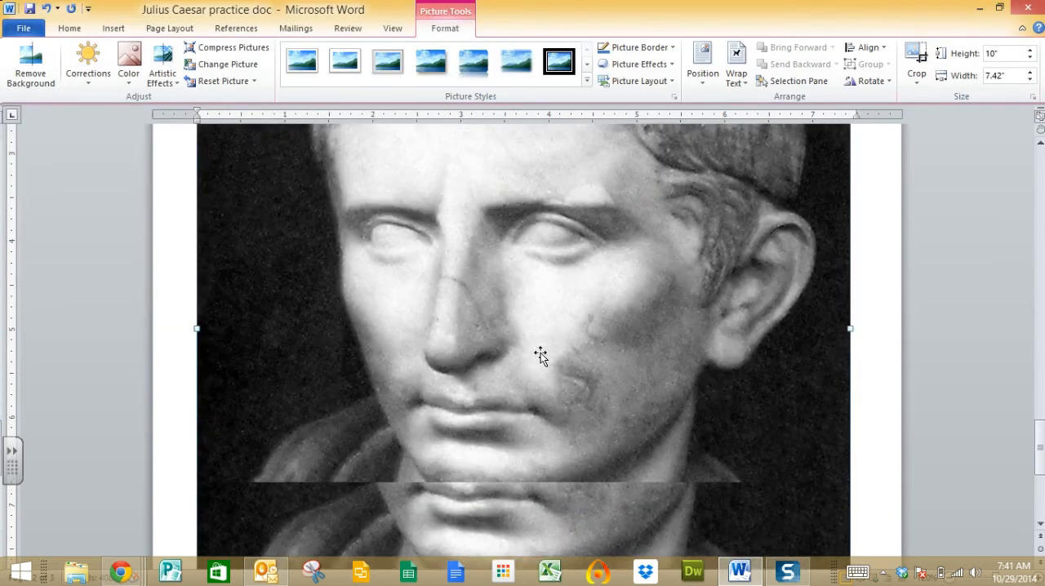
{"action": "scroll", "coordinate": [540, 361], "scroll_direction": "down", "scroll_amount": 1}
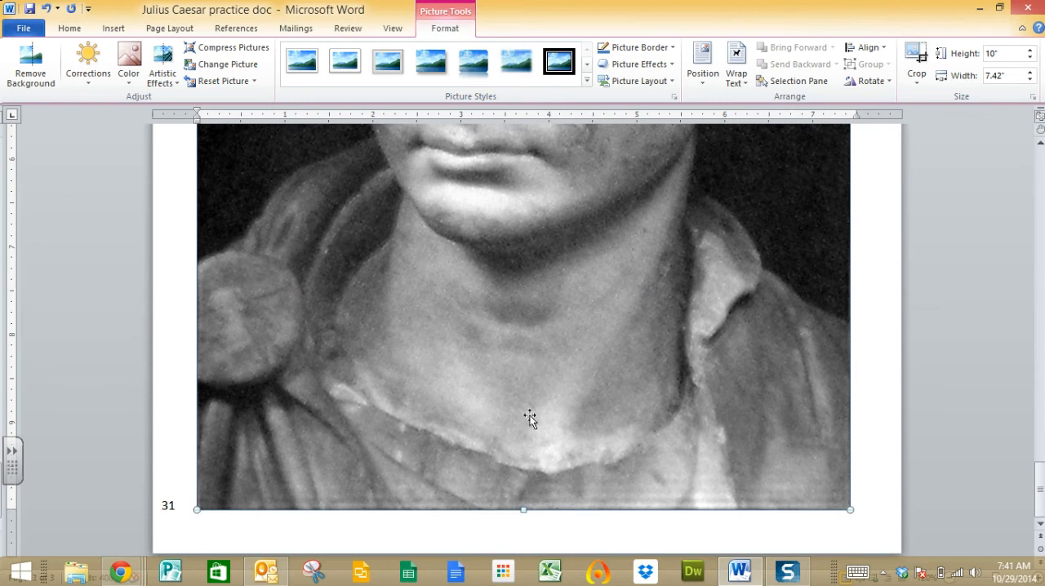
{"action": "left_click_drag", "start_coordinate": [846, 510], "coordinate": [648, 245]}
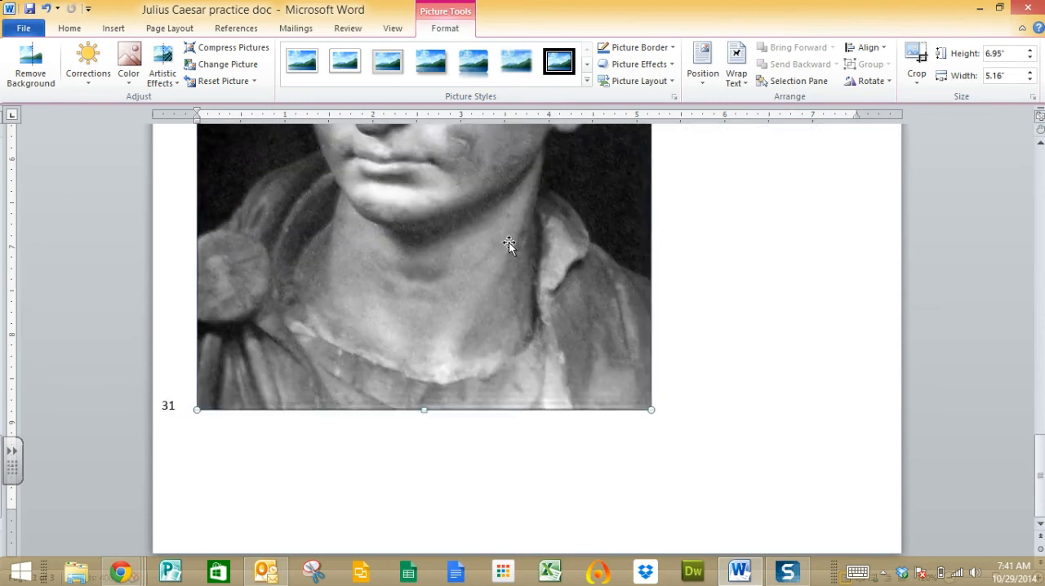
{"action": "scroll", "coordinate": [513, 283], "scroll_direction": "up", "scroll_amount": 5}
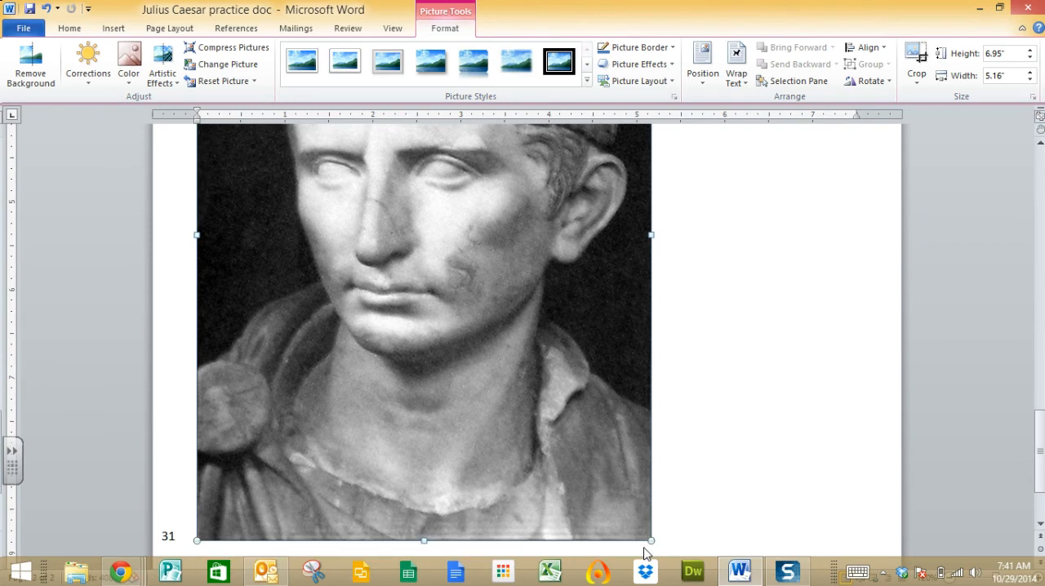
{"action": "left_click_drag", "start_coordinate": [502, 376], "coordinate": [439, 270]}
{"action": "scroll", "coordinate": [425, 265], "scroll_direction": "up", "scroll_amount": 4}
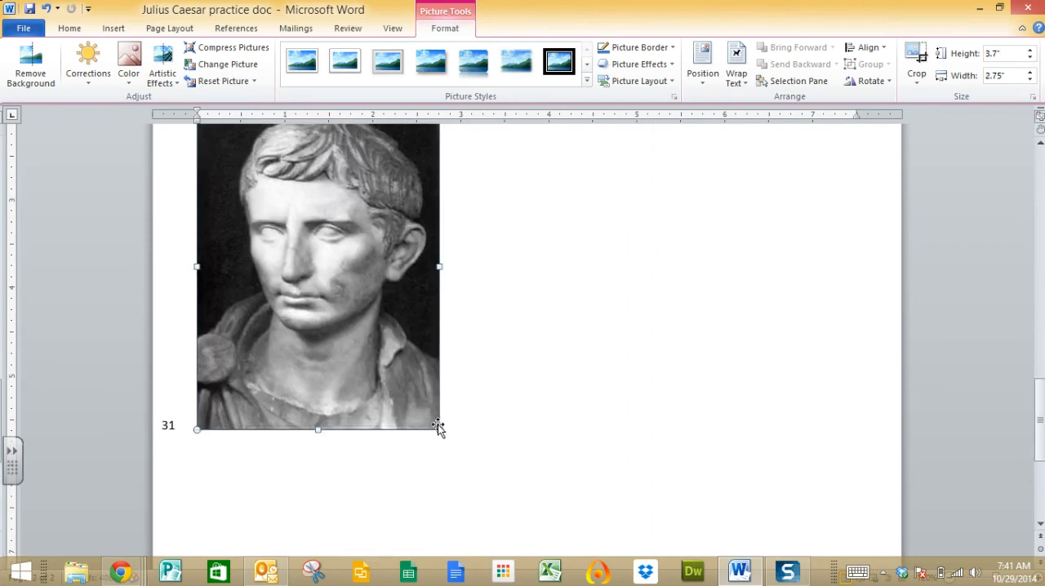
{"action": "left_click_drag", "start_coordinate": [439, 429], "coordinate": [340, 297]}
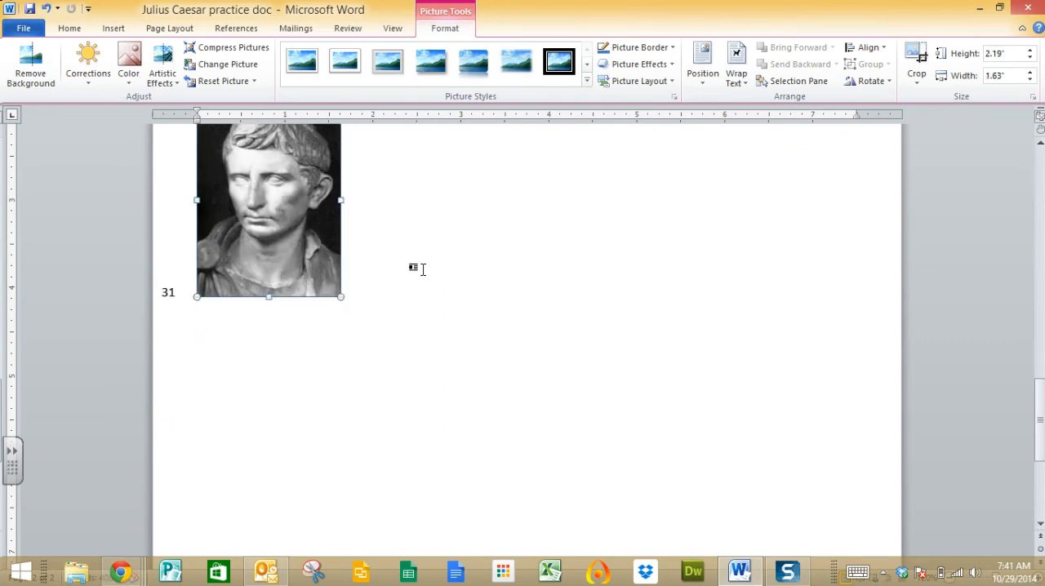
Draw a text box about 0.51" high by 1.63" wide directly below the picture and paste the source en.wikipedia.org into it.
{"action": "left_click", "coordinate": [115, 31]}
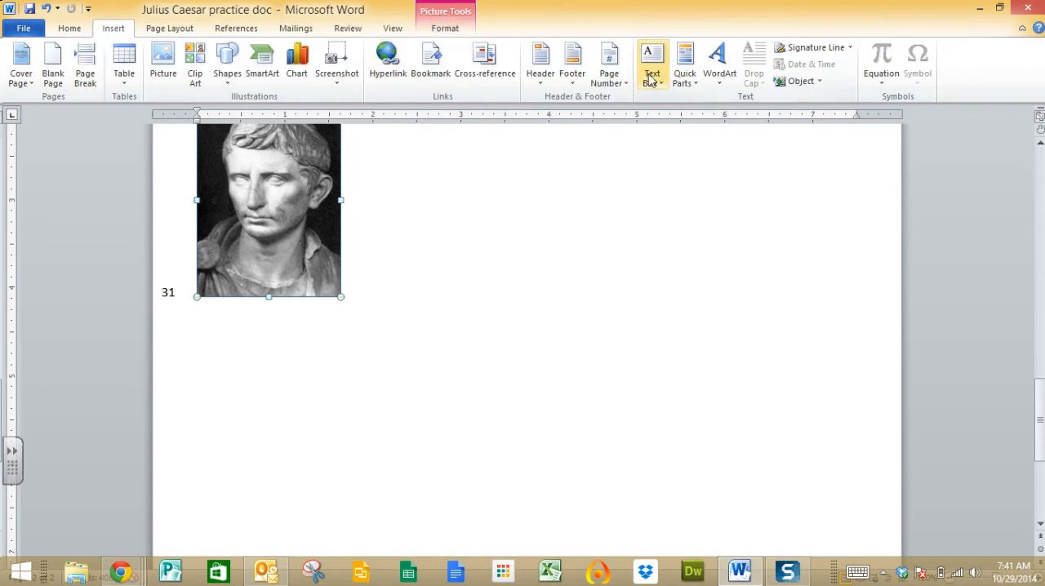
{"action": "left_click", "coordinate": [651, 80]}
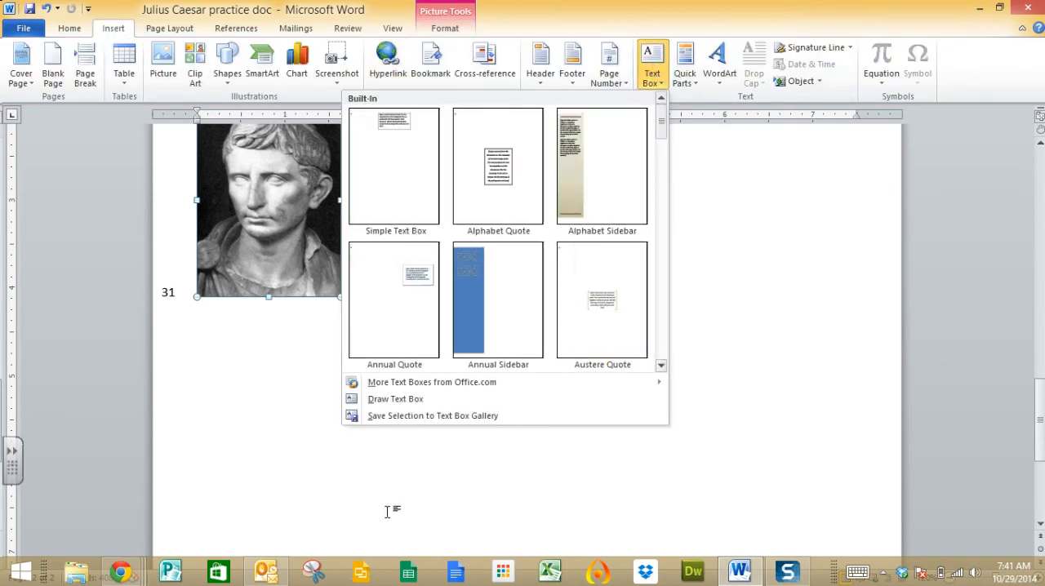
{"action": "left_click", "coordinate": [398, 398]}
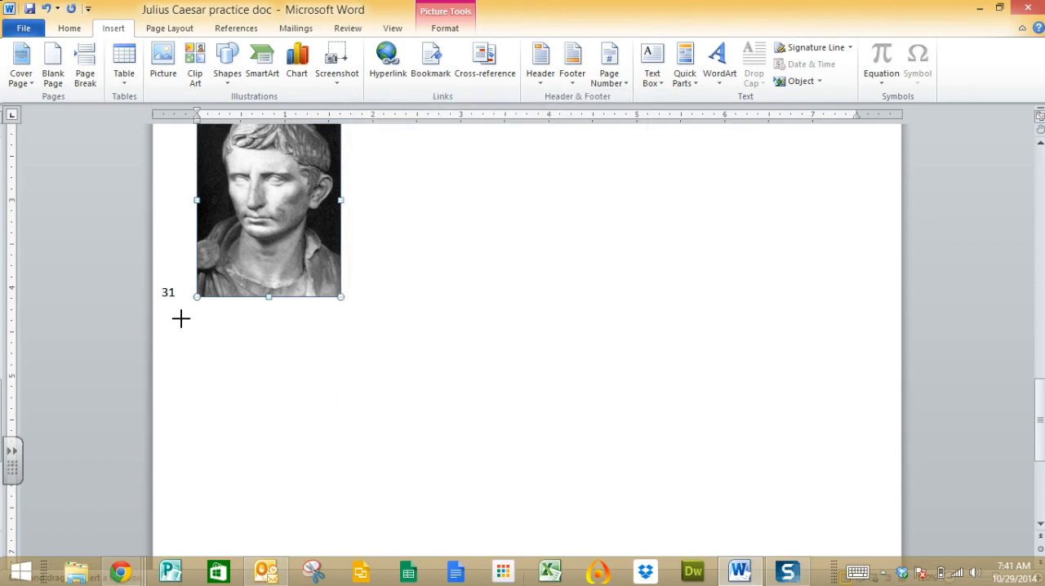
{"action": "mouse_move", "coordinate": [197, 297]}
{"action": "left_mouse_down"}
{"action": "mouse_move", "coordinate": [205, 348]}
{"action": "mouse_move", "coordinate": [340, 348]}
{"action": "mouse_move", "coordinate": [333, 342]}
{"action": "left_mouse_up"}
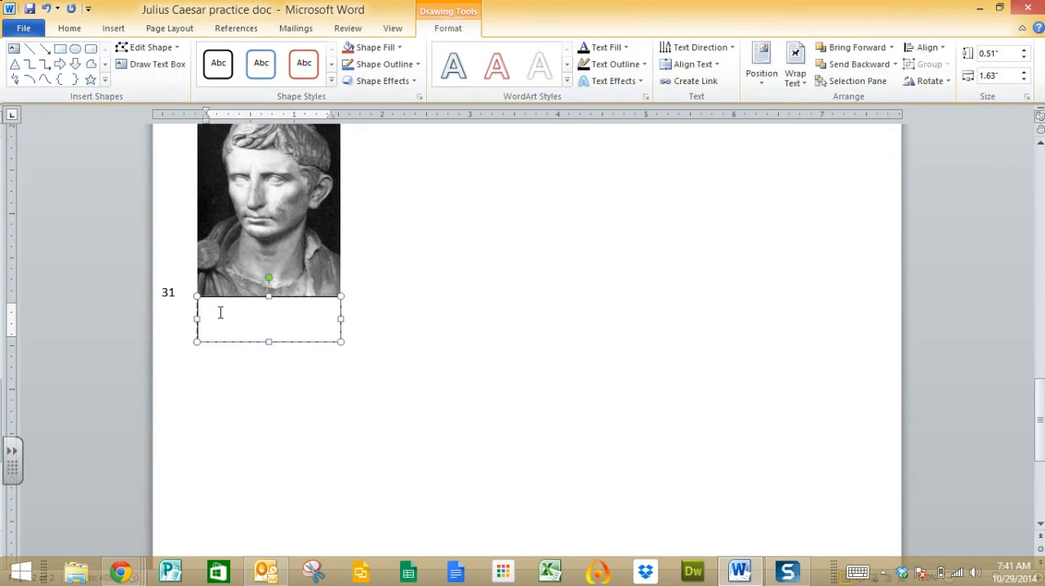
{"action": "key", "text": "ctrl+v"}
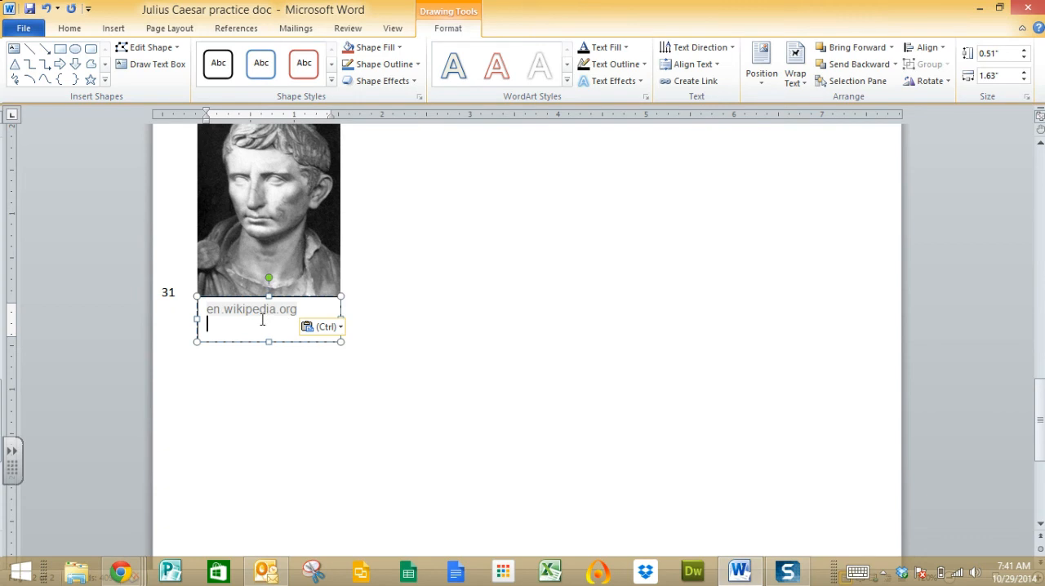
Keep only the plain text of the pasted en.wikipedia.org source and set its font size to 6.
{"action": "left_click", "coordinate": [327, 328]}
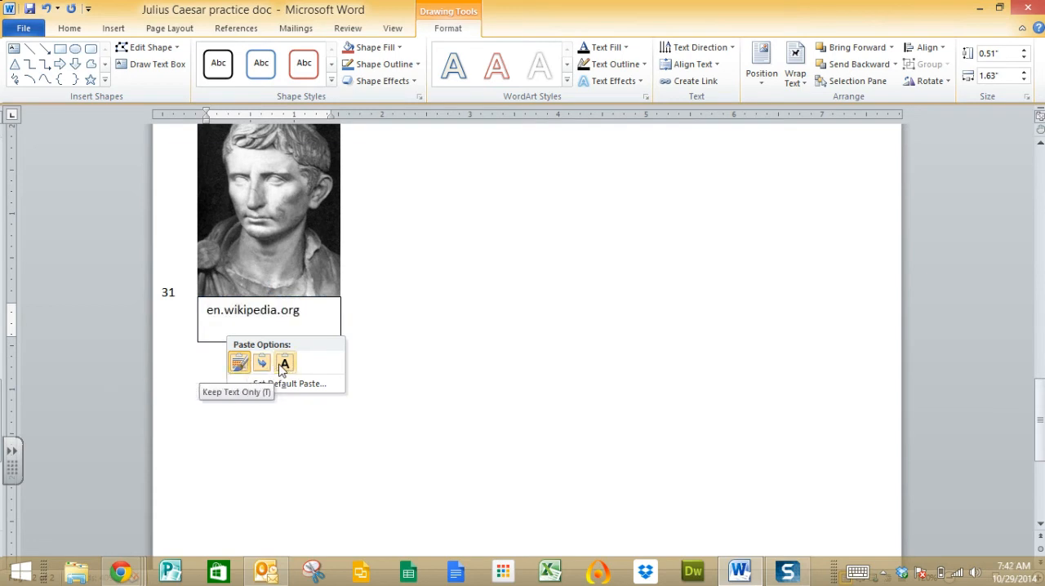
{"action": "left_click", "coordinate": [283, 364]}
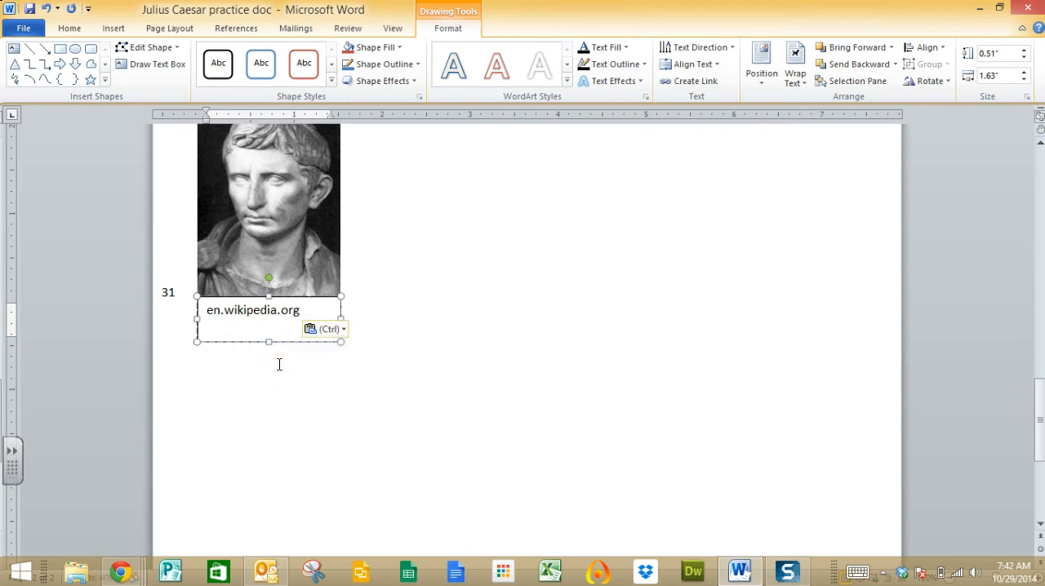
{"action": "left_click_drag", "start_coordinate": [300, 310], "coordinate": [204, 307]}
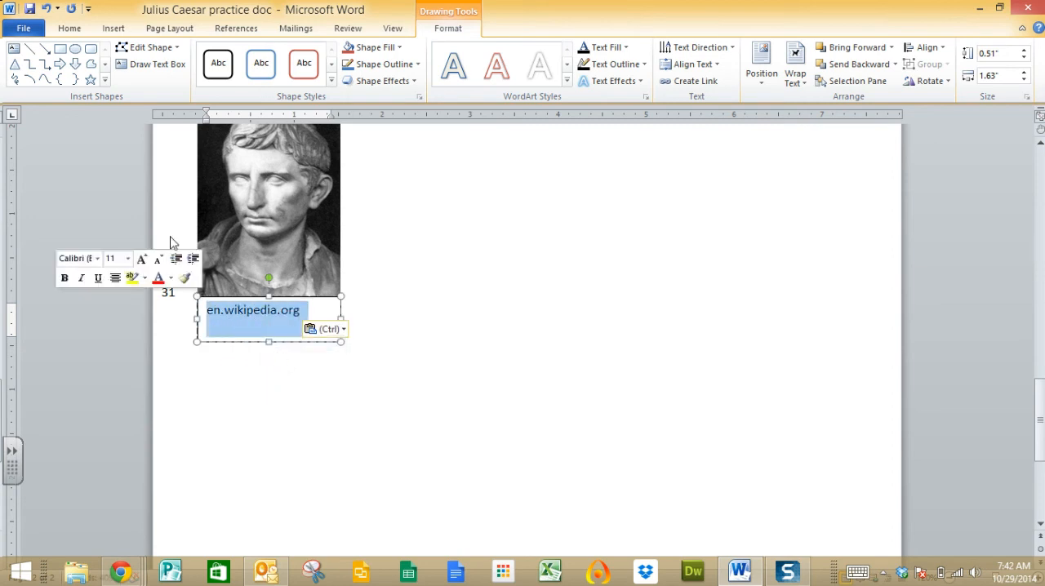
{"action": "left_click", "coordinate": [69, 28]}
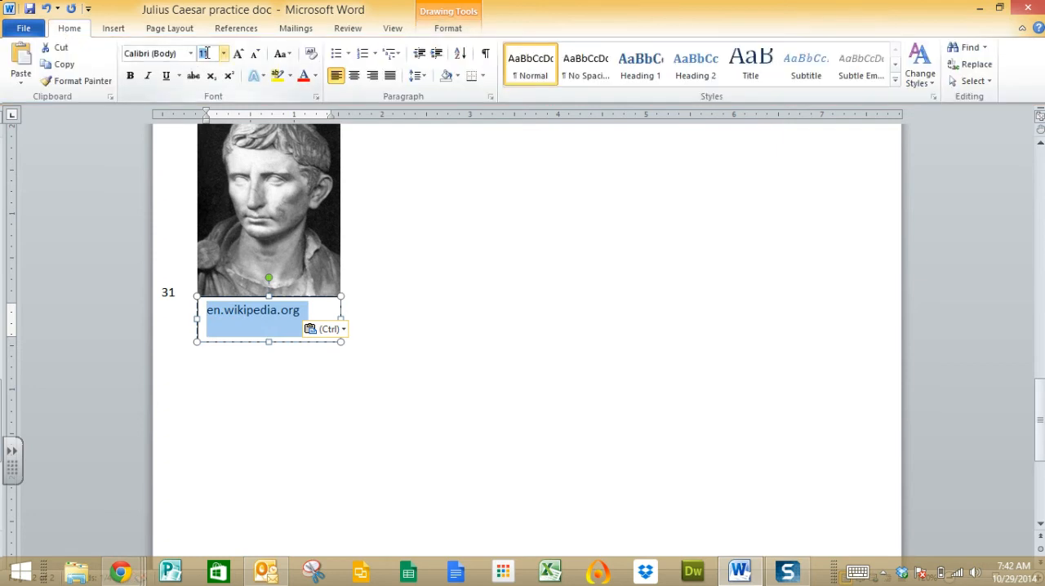
{"action": "type", "text": "6"}
{"action": "key", "text": "Return"}
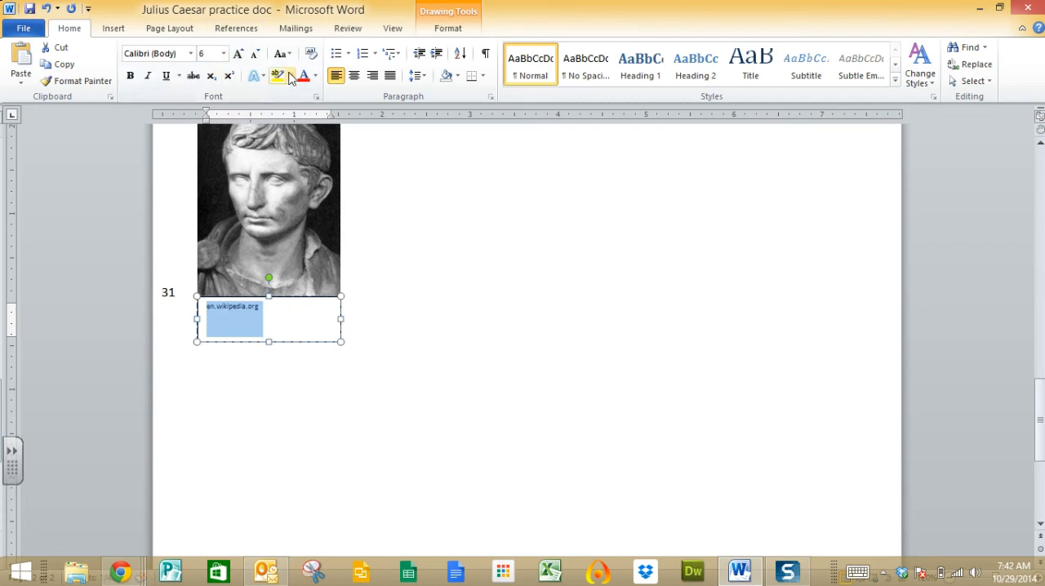
Center the source text and shrink its text box to about 0.2" high, leaving its top edge against the picture.
{"action": "left_click", "coordinate": [354, 75]}
{"action": "left_click", "coordinate": [305, 310]}
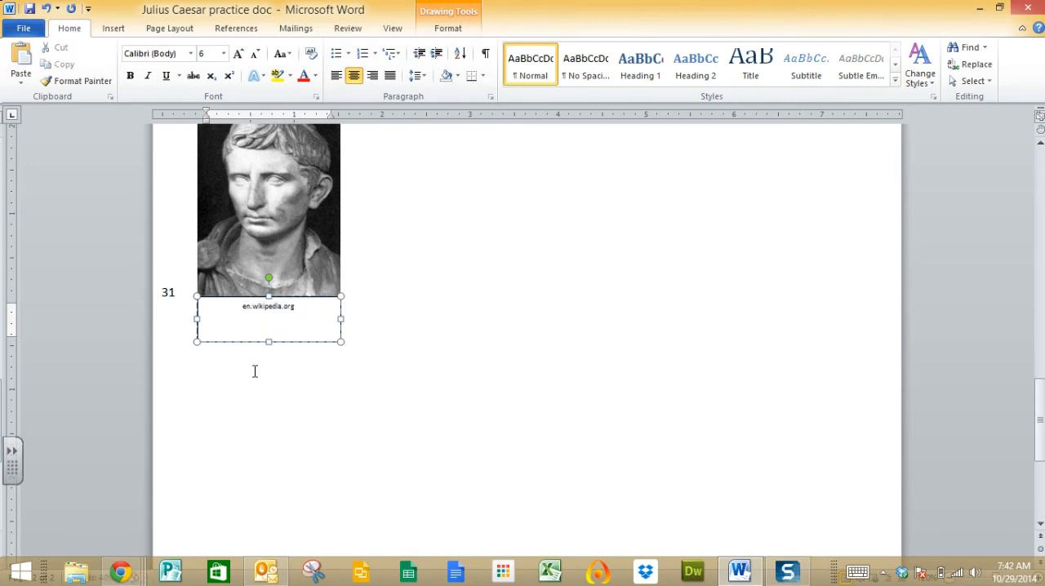
{"action": "left_click_drag", "start_coordinate": [269, 342], "coordinate": [270, 316]}
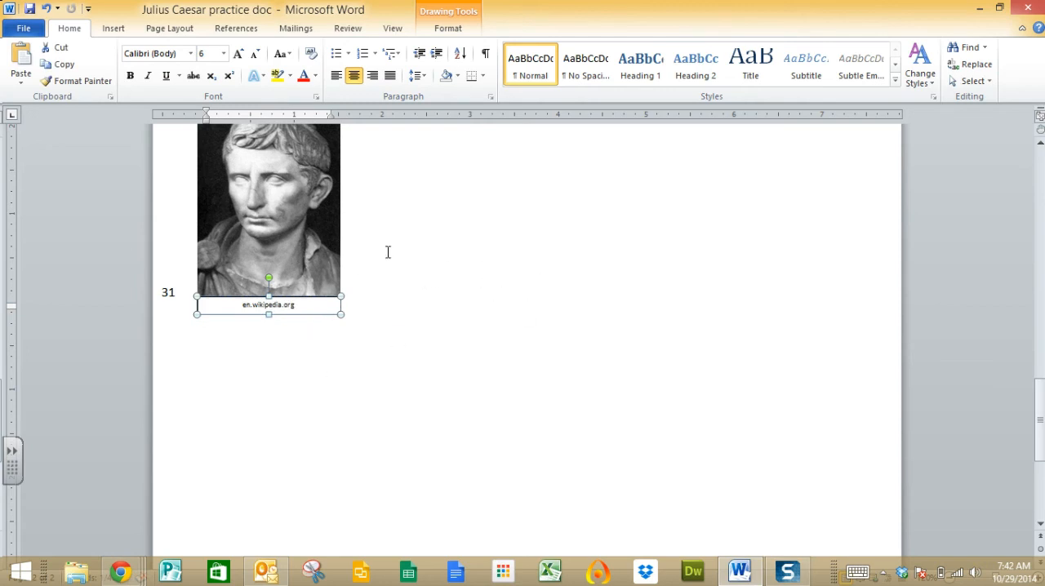
Set the statue picture's text wrapping to Square and move the source text box back directly beneath it.
{"action": "left_click", "coordinate": [308, 220]}
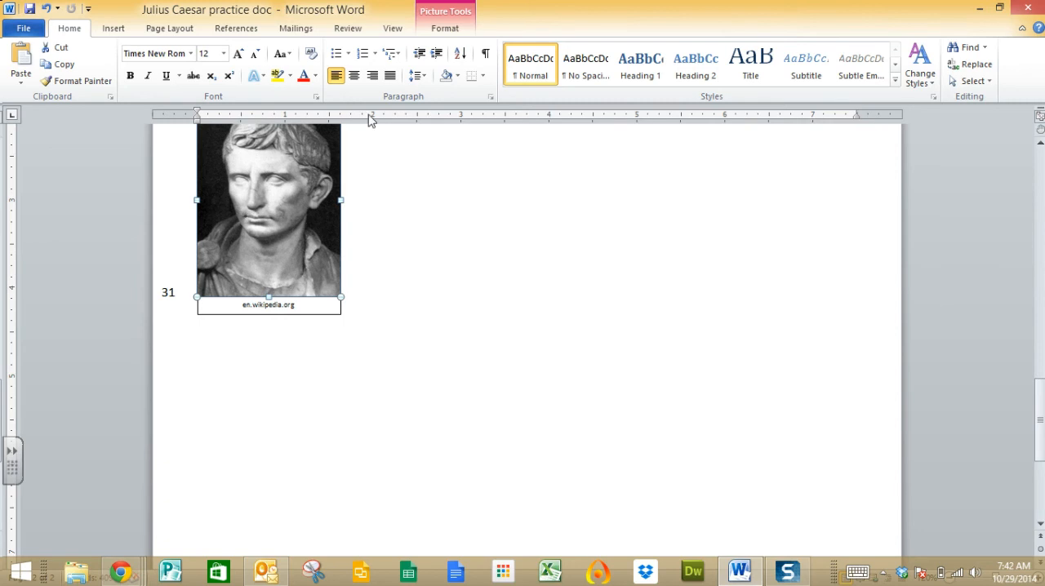
{"action": "left_click", "coordinate": [449, 33]}
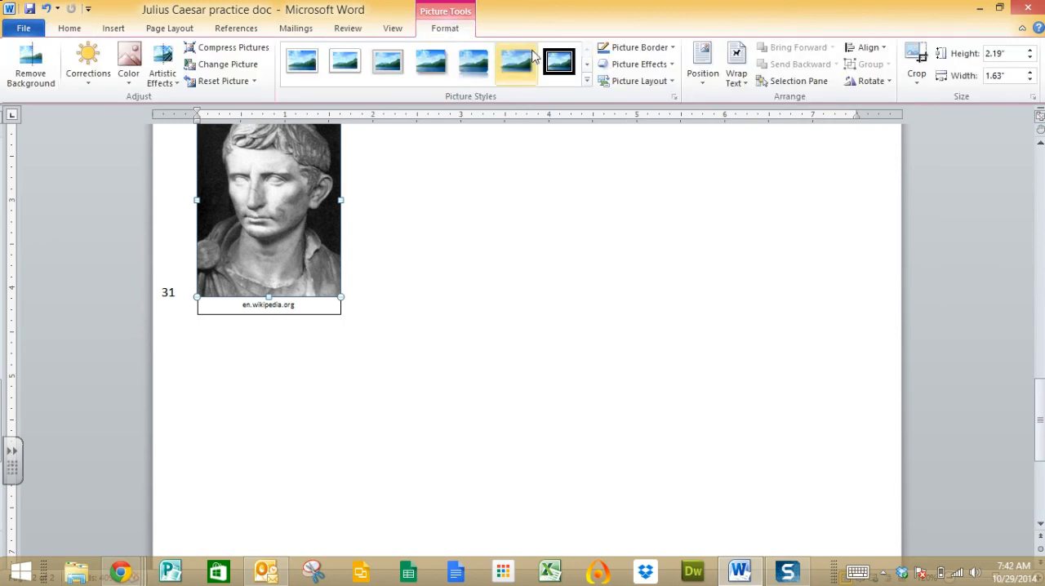
{"action": "left_click", "coordinate": [736, 75]}
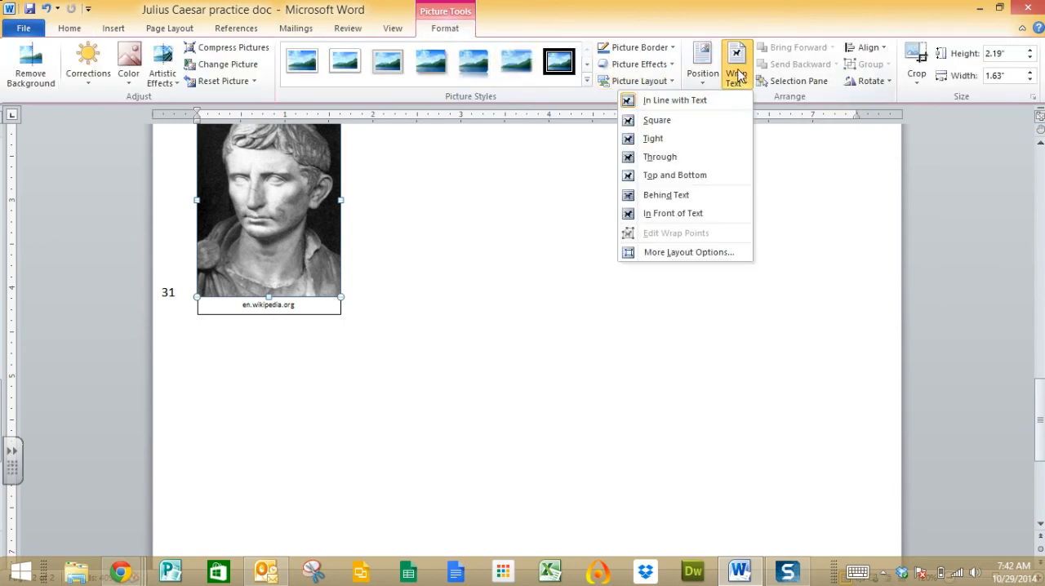
{"action": "left_click", "coordinate": [666, 120]}
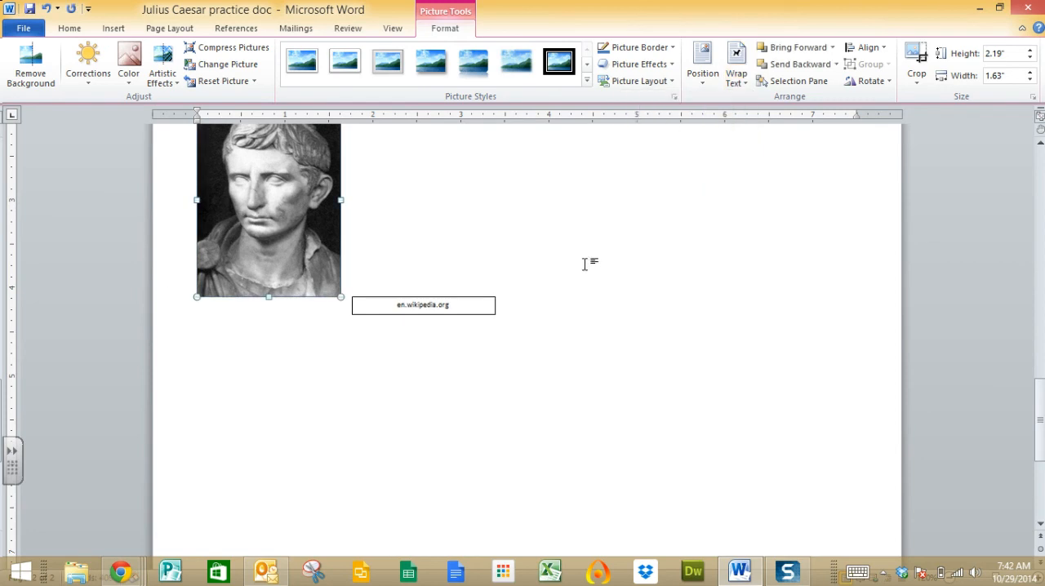
{"action": "triple_click", "coordinate": [377, 310]}
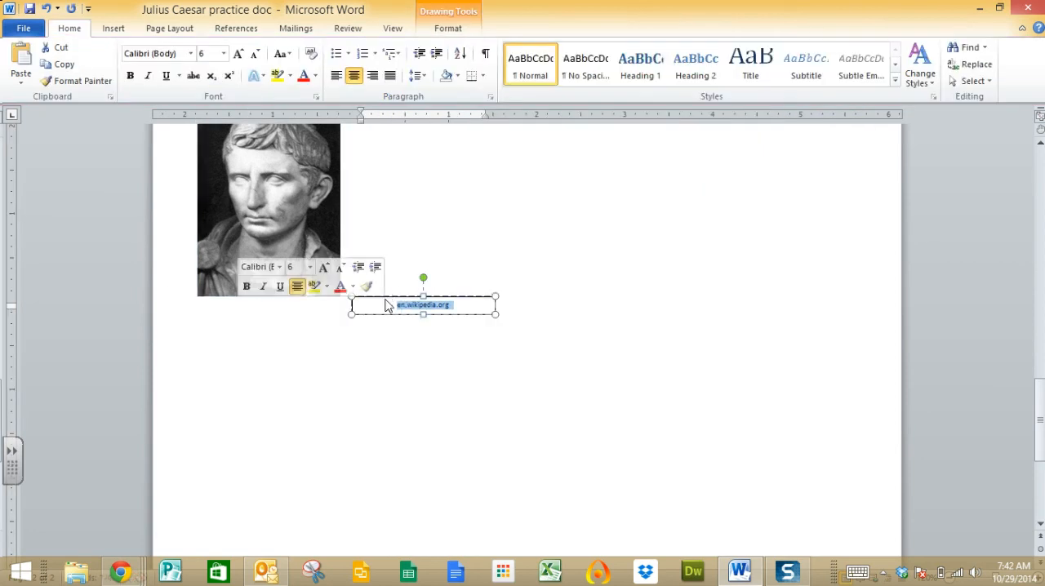
{"action": "left_click_drag", "start_coordinate": [385, 297], "coordinate": [248, 296]}
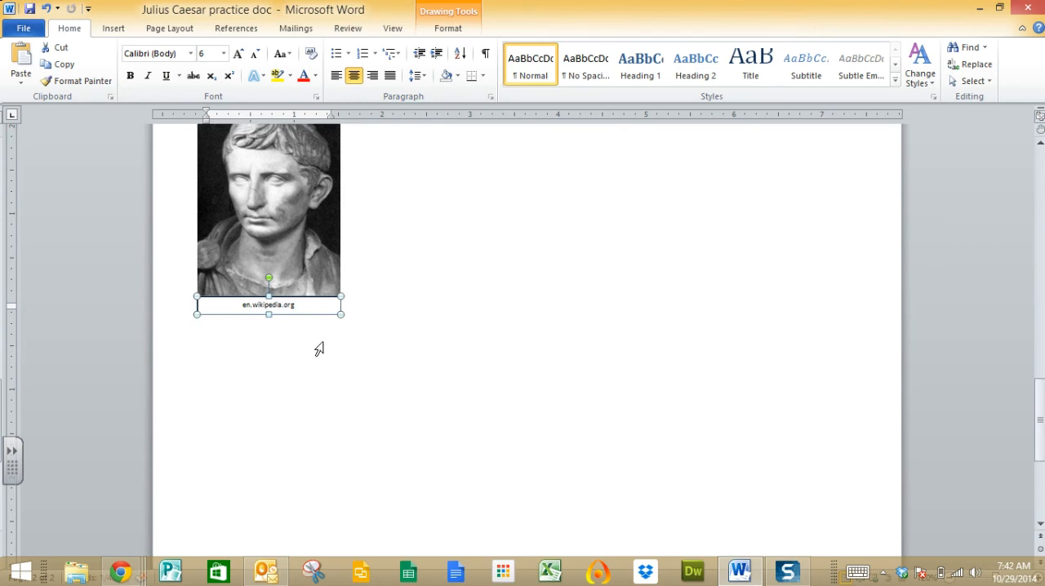
Group the statue picture with the source text box below it.
{"action": "left_click", "coordinate": [294, 232], "text": "shift"}
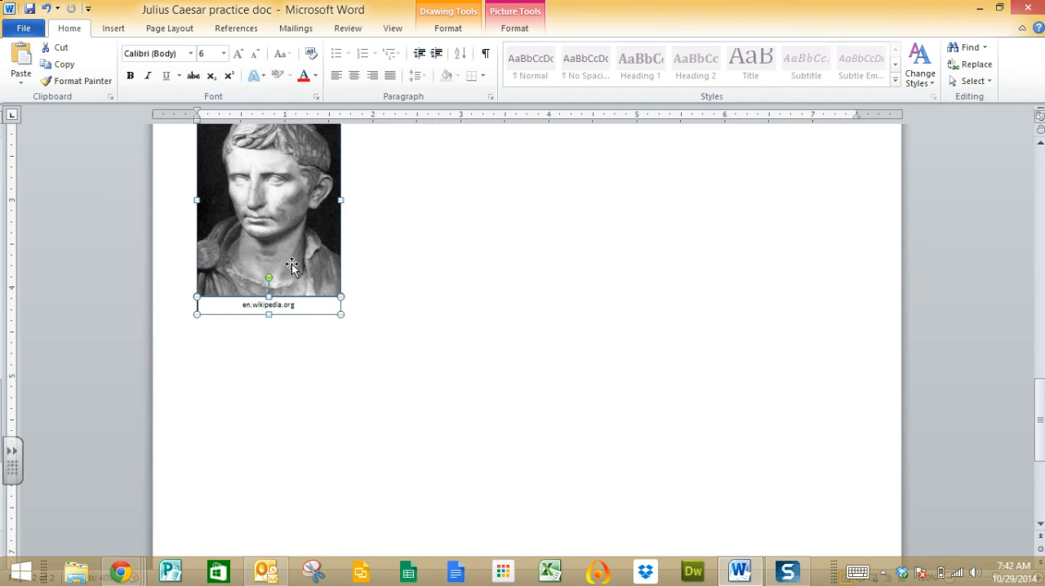
{"action": "right_click", "coordinate": [292, 265]}
{"action": "mouse_move", "coordinate": [275, 349]}
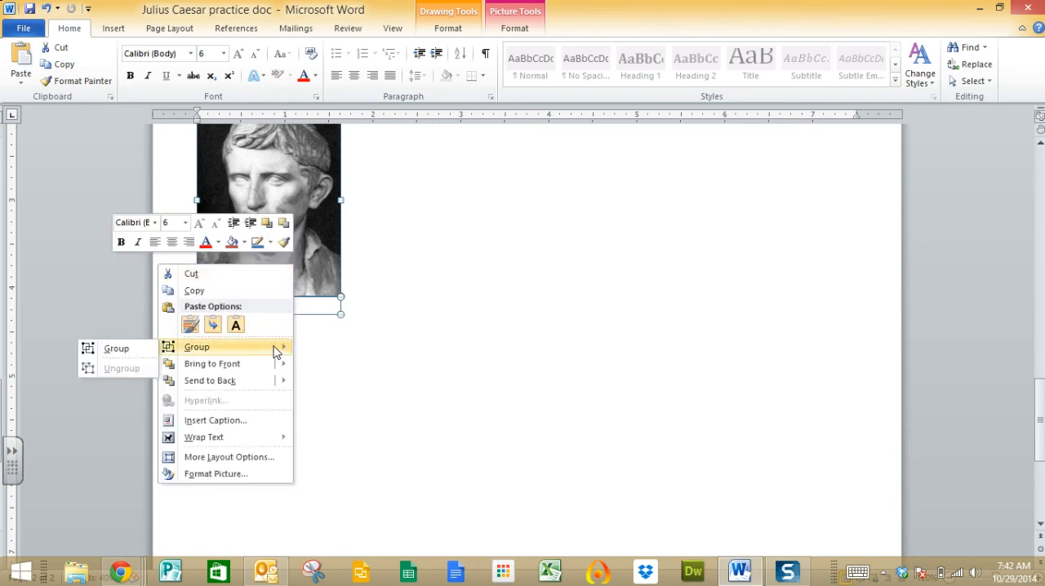
{"action": "left_click", "coordinate": [136, 351]}
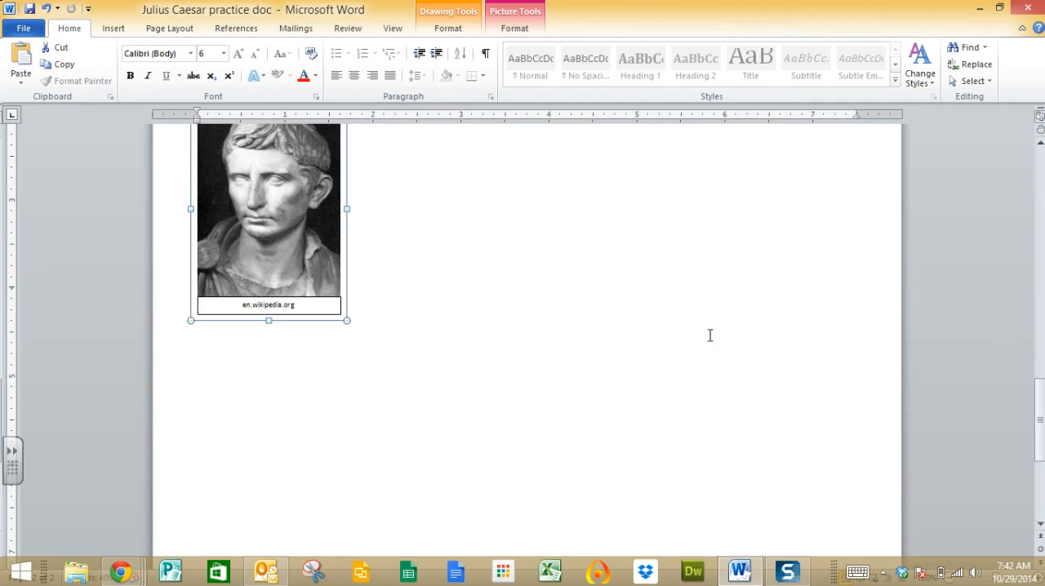
Remove the outline from the source text box within the group.
{"action": "left_click_drag", "start_coordinate": [1039, 433], "coordinate": [1038, 411]}
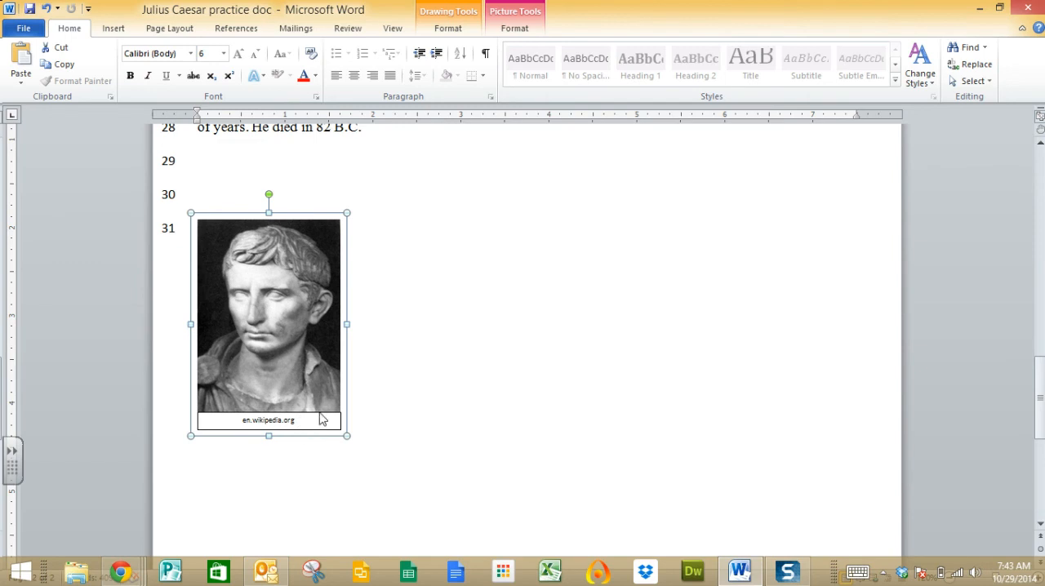
{"action": "left_click", "coordinate": [321, 417]}
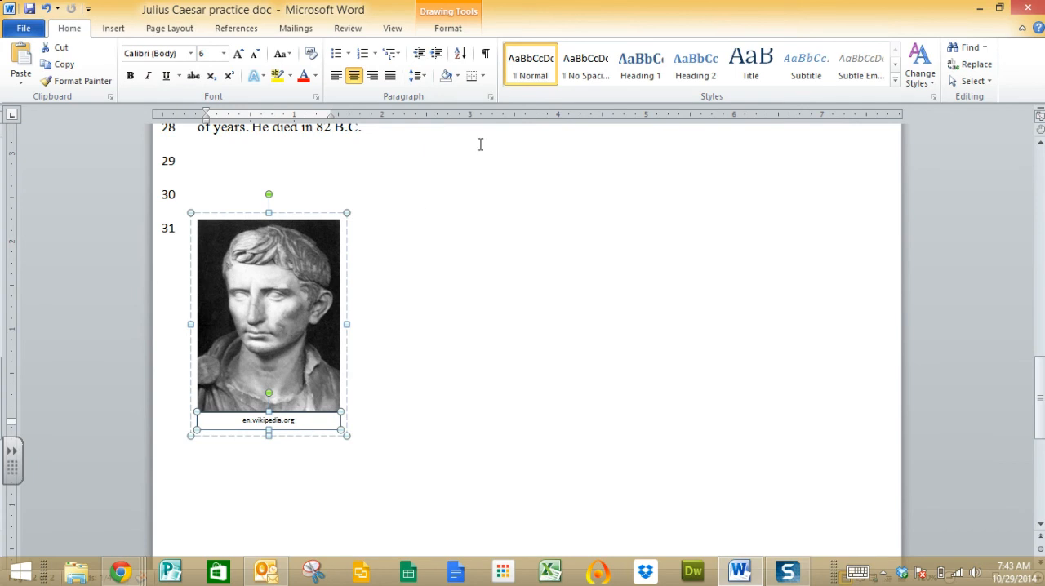
{"action": "left_click", "coordinate": [450, 31]}
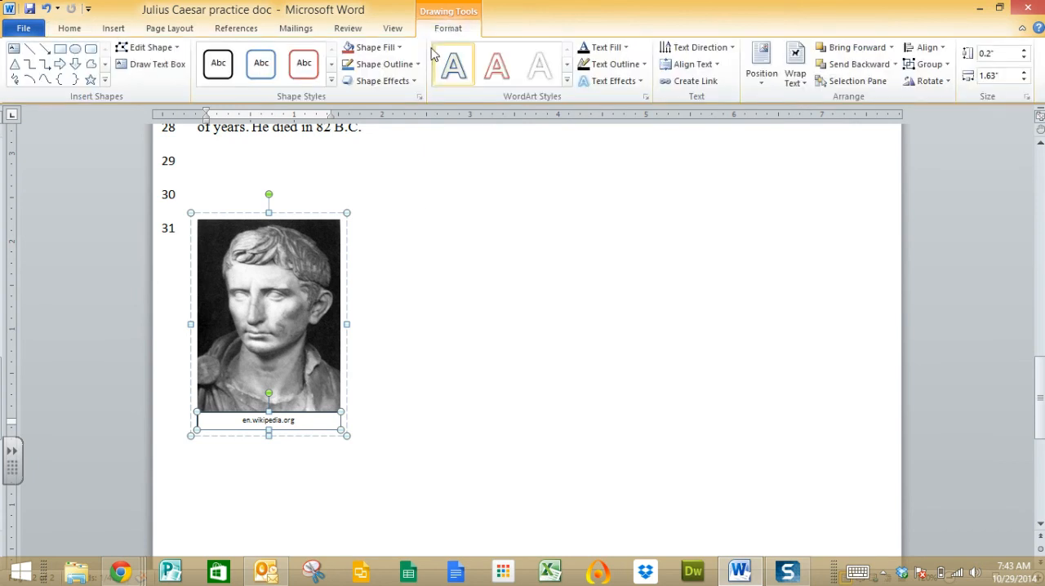
{"action": "left_click", "coordinate": [399, 73]}
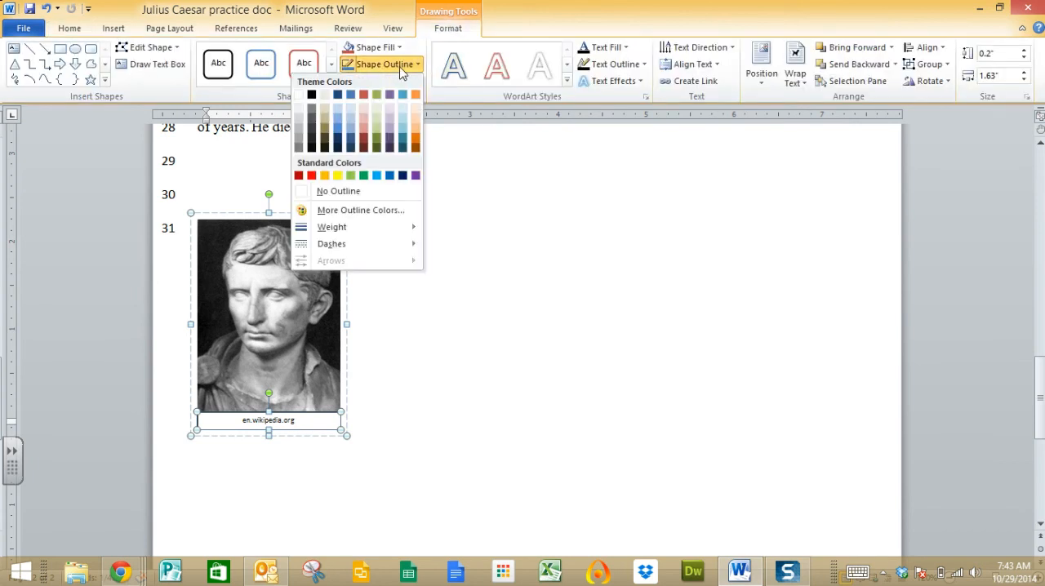
{"action": "left_click", "coordinate": [355, 194]}
{"action": "left_click", "coordinate": [396, 379]}
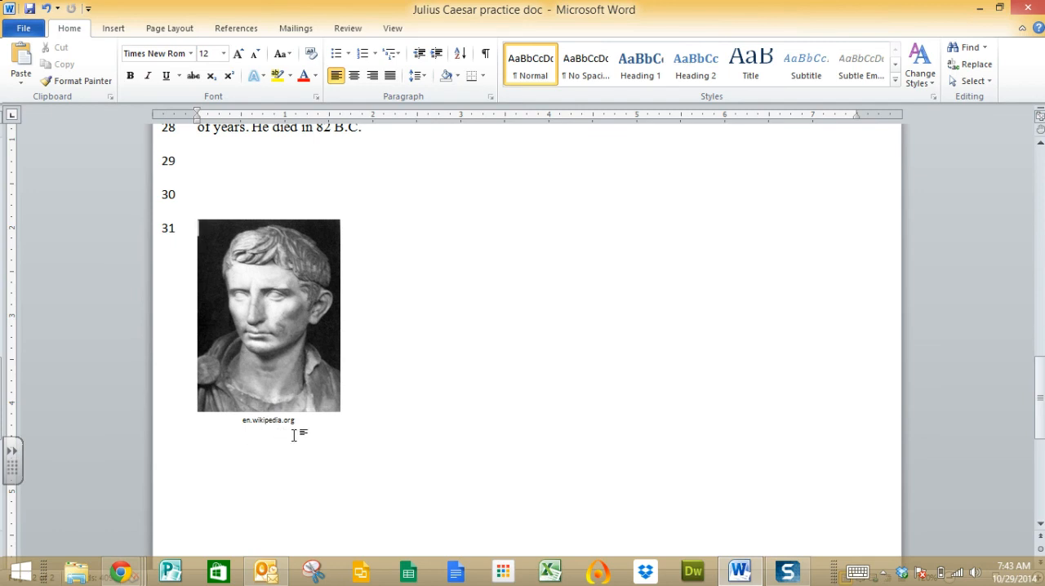
Position the grouped picture and source at the top right of the page with text wrapping.
{"action": "left_click", "coordinate": [282, 390]}
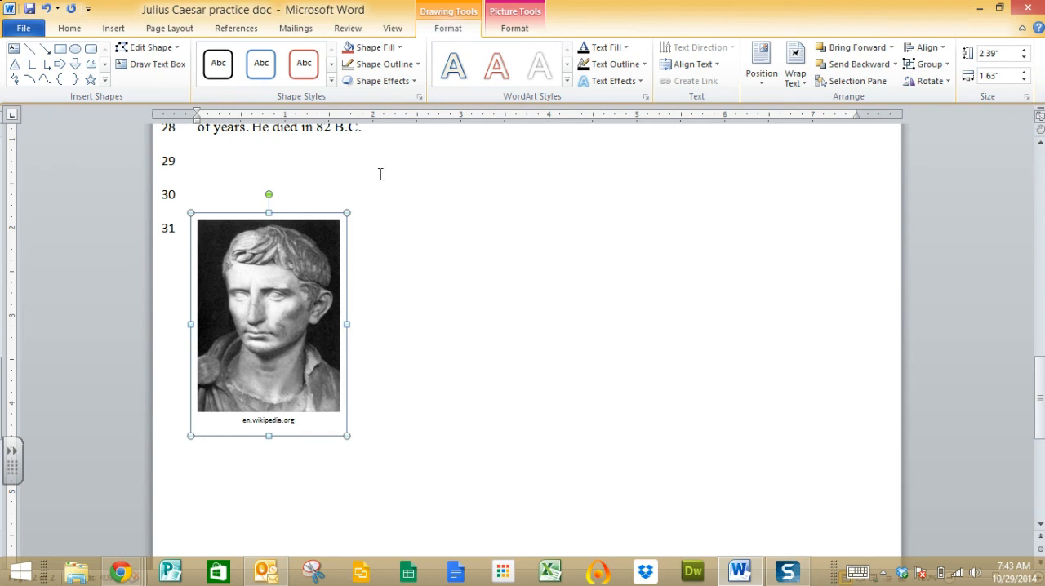
{"action": "left_click_drag", "start_coordinate": [275, 315], "coordinate": [280, 316]}
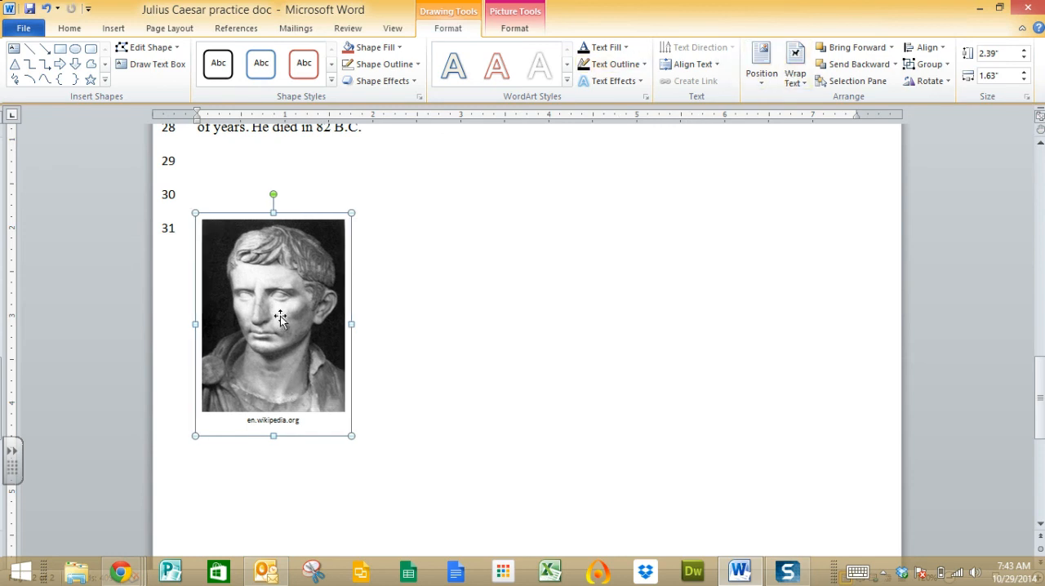
{"action": "left_click", "coordinate": [760, 65]}
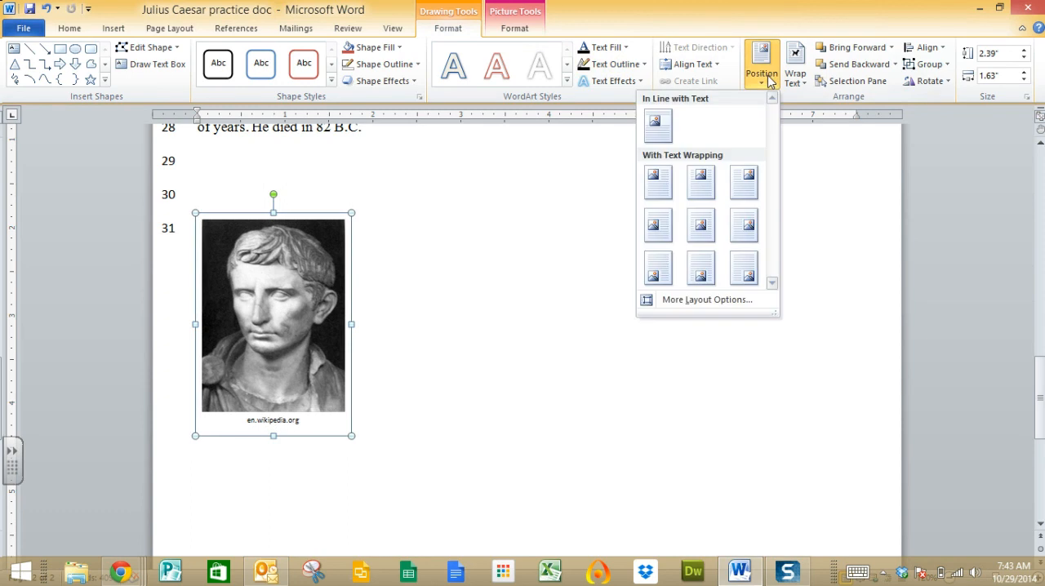
{"action": "left_click", "coordinate": [743, 181]}
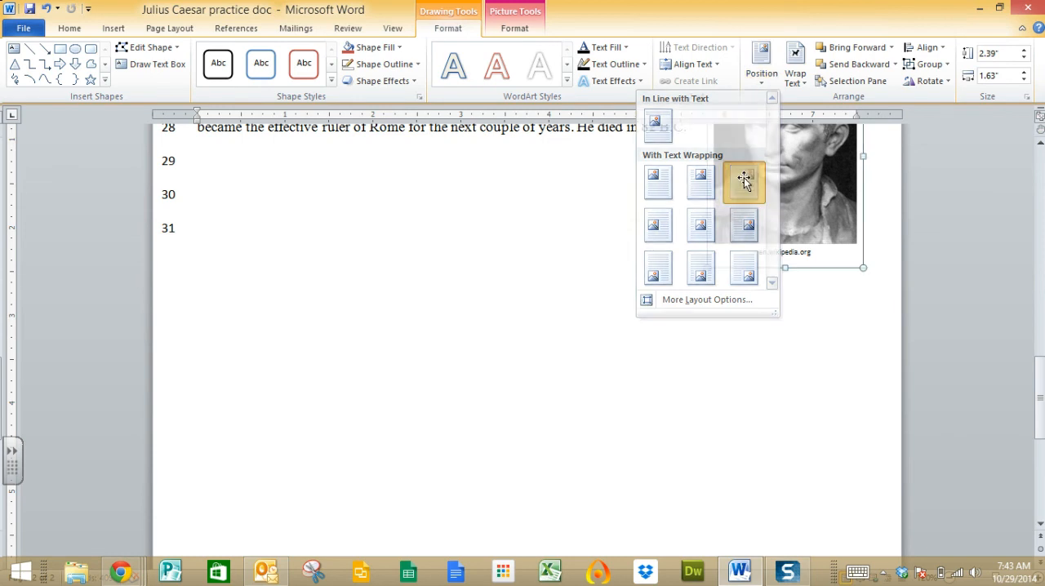
Move the group to the first page, at the right margin beside the paragraph beginning "Julius Caesar was born on July 13".
{"action": "left_click_drag", "start_coordinate": [1040, 391], "coordinate": [1039, 341]}
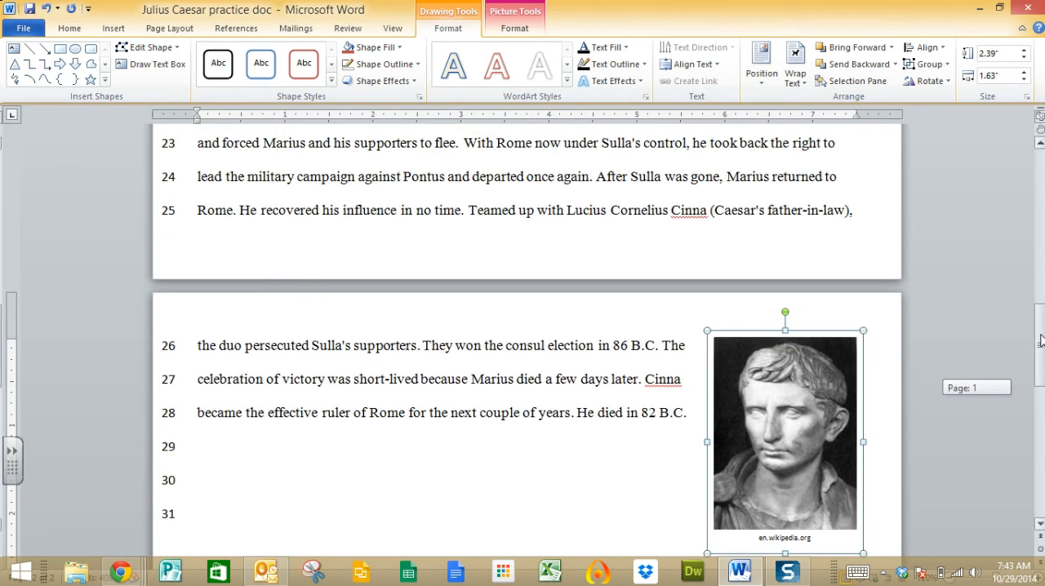
{"action": "left_click_drag", "start_coordinate": [794, 444], "coordinate": [752, 126]}
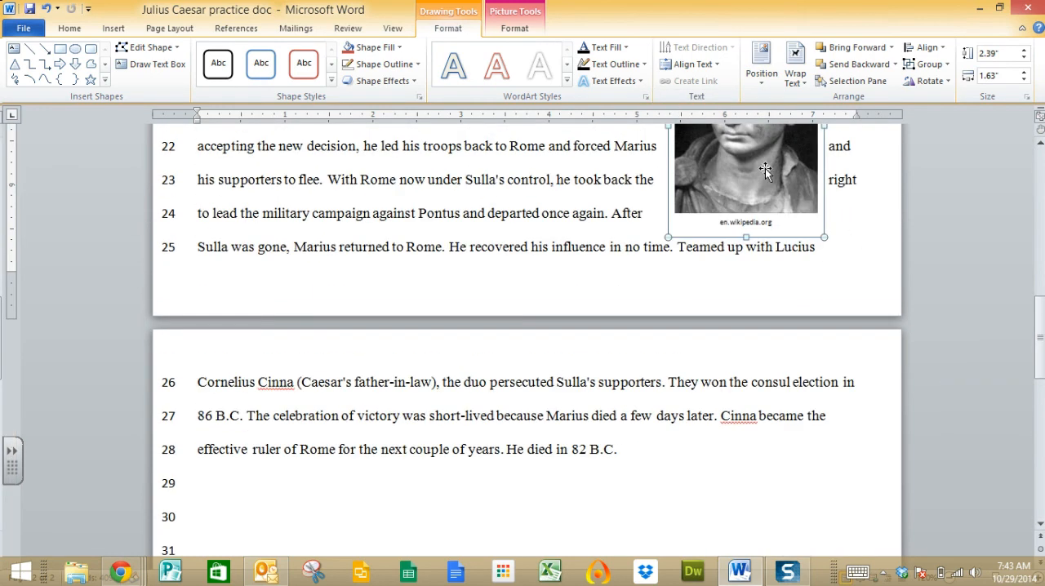
{"action": "scroll", "coordinate": [753, 131], "scroll_direction": "up", "scroll_amount": 4}
{"action": "left_click_drag", "start_coordinate": [761, 498], "coordinate": [686, 227]}
{"action": "scroll", "coordinate": [694, 226], "scroll_direction": "up", "scroll_amount": 8}
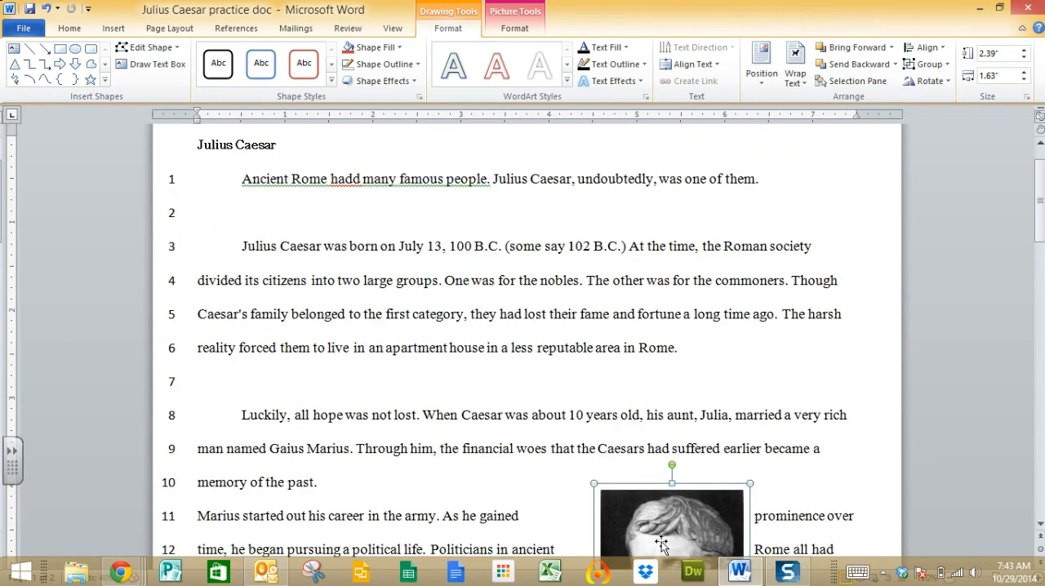
{"action": "left_click_drag", "start_coordinate": [662, 531], "coordinate": [753, 228]}
{"action": "left_click_drag", "start_coordinate": [743, 266], "coordinate": [783, 291]}
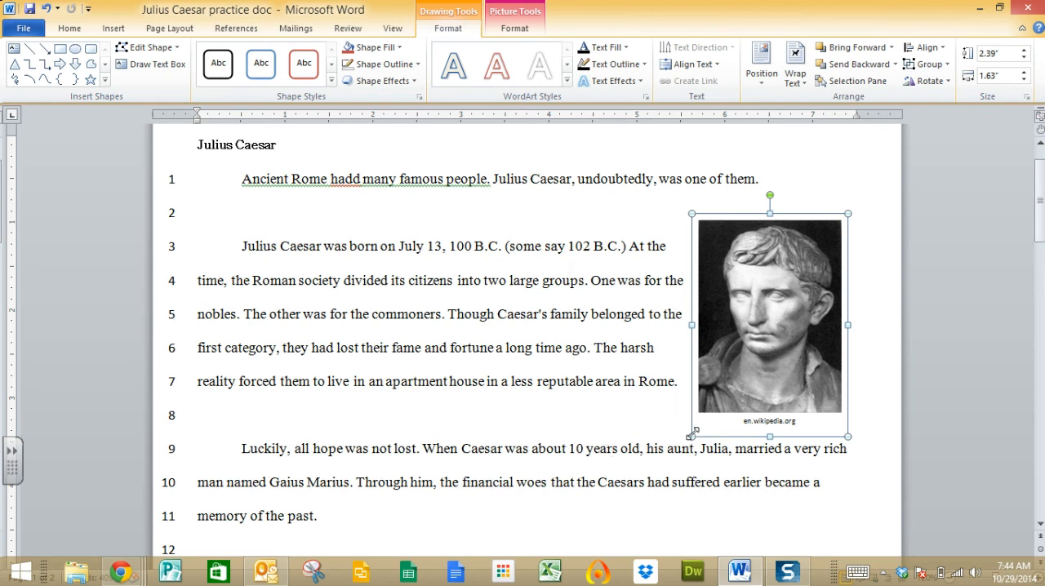
Shrink the group to about 1.39" wide and extend the source text box to about 0.23" high so its text fits.
{"action": "left_click_drag", "start_coordinate": [690, 437], "coordinate": [780, 389]}
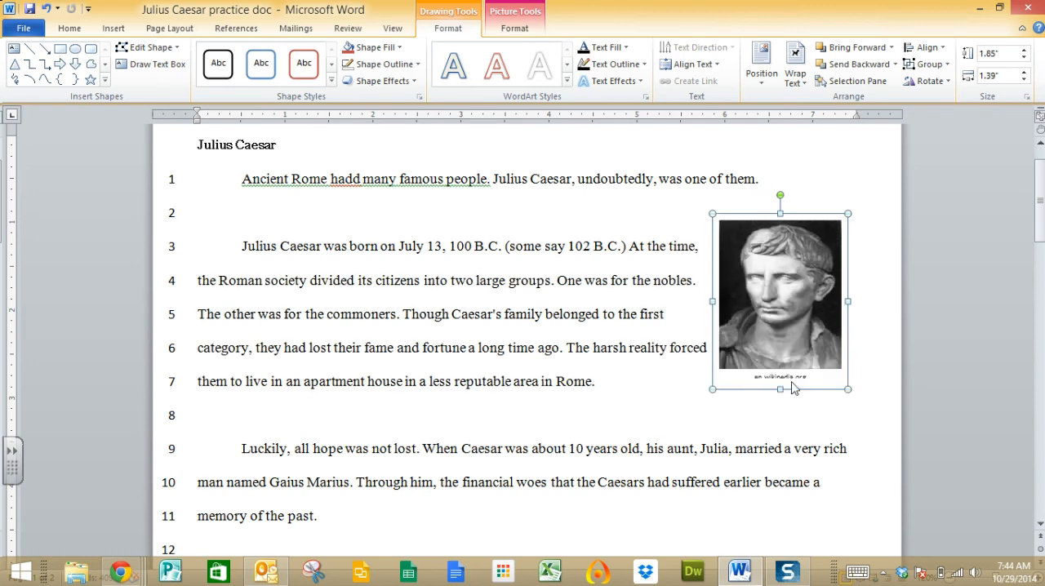
{"action": "left_click", "coordinate": [781, 380]}
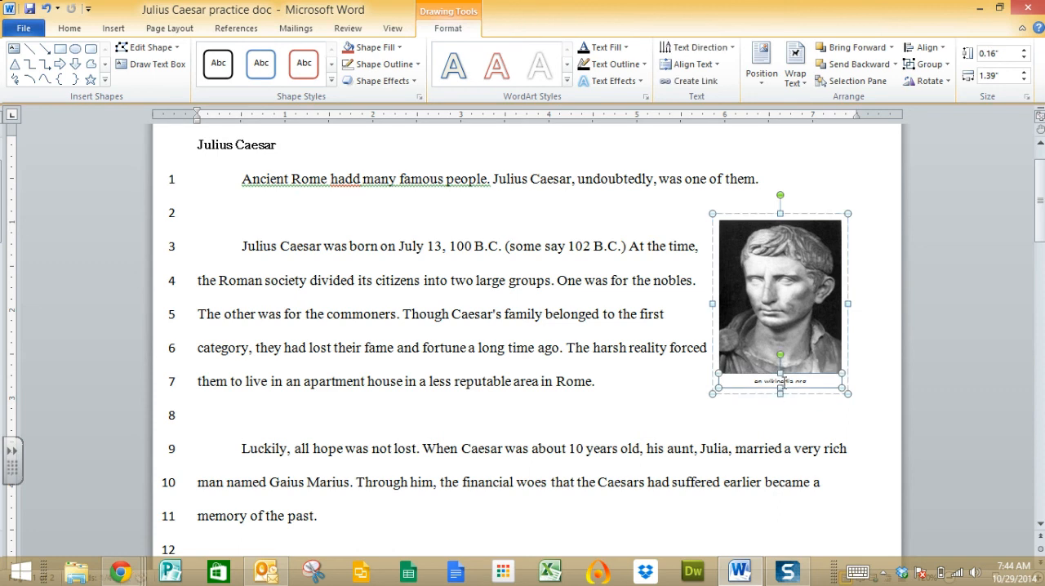
{"action": "left_click_drag", "start_coordinate": [778, 389], "coordinate": [779, 396]}
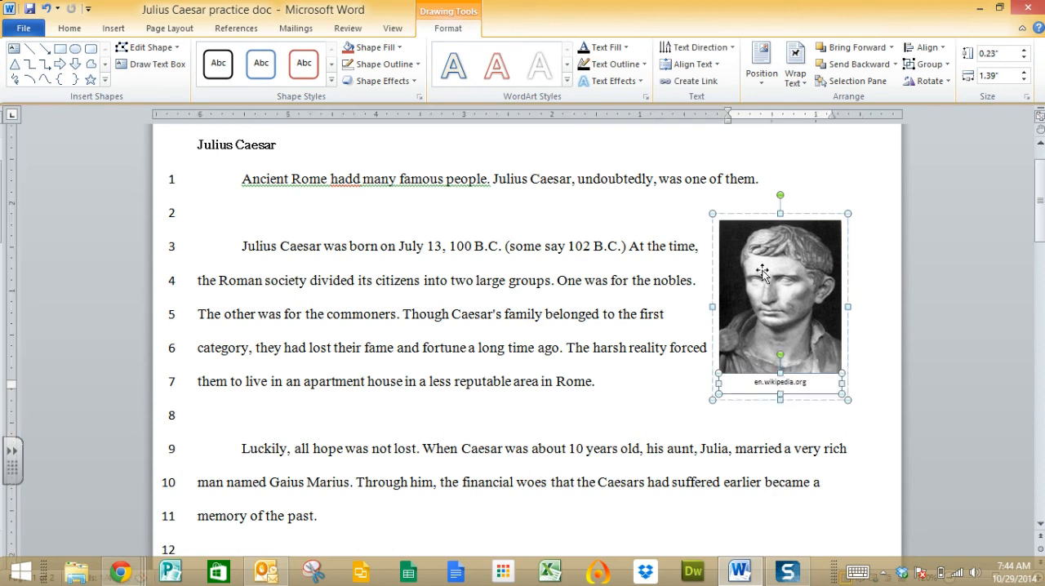
Shrink the group to about 1.69" high by 1.2" wide and nudge it so no words wrap on its right side.
{"action": "left_click", "coordinate": [716, 216]}
{"action": "left_click_drag", "start_coordinate": [718, 219], "coordinate": [734, 244]}
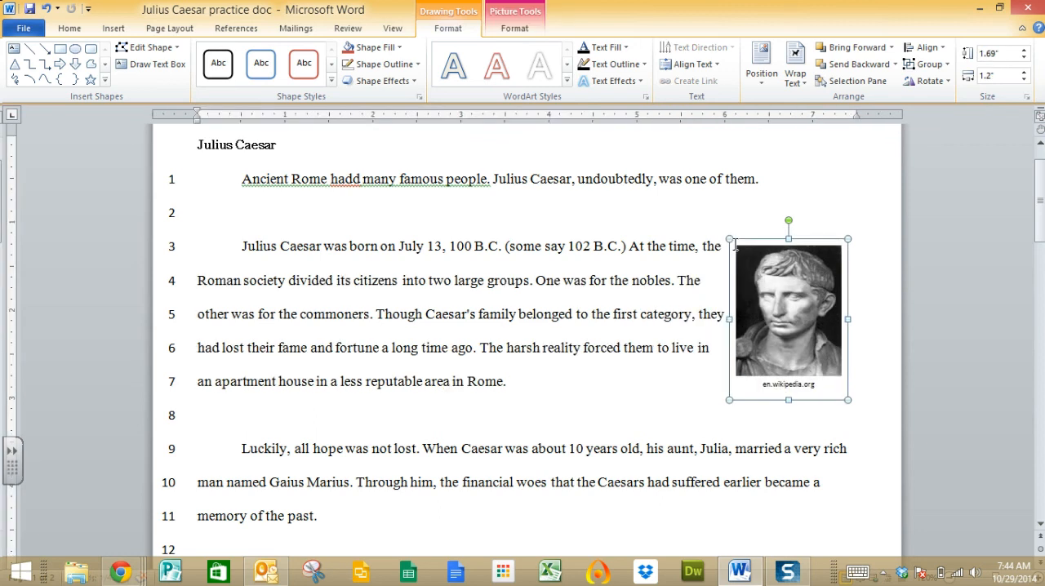
{"action": "left_click_drag", "start_coordinate": [801, 328], "coordinate": [783, 327]}
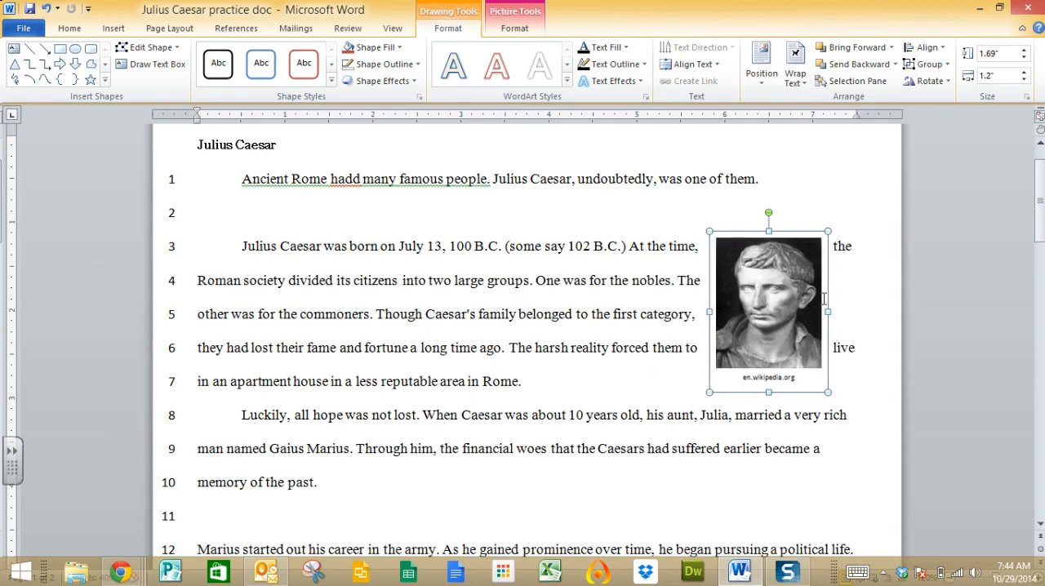
{"action": "left_click", "coordinate": [762, 301]}
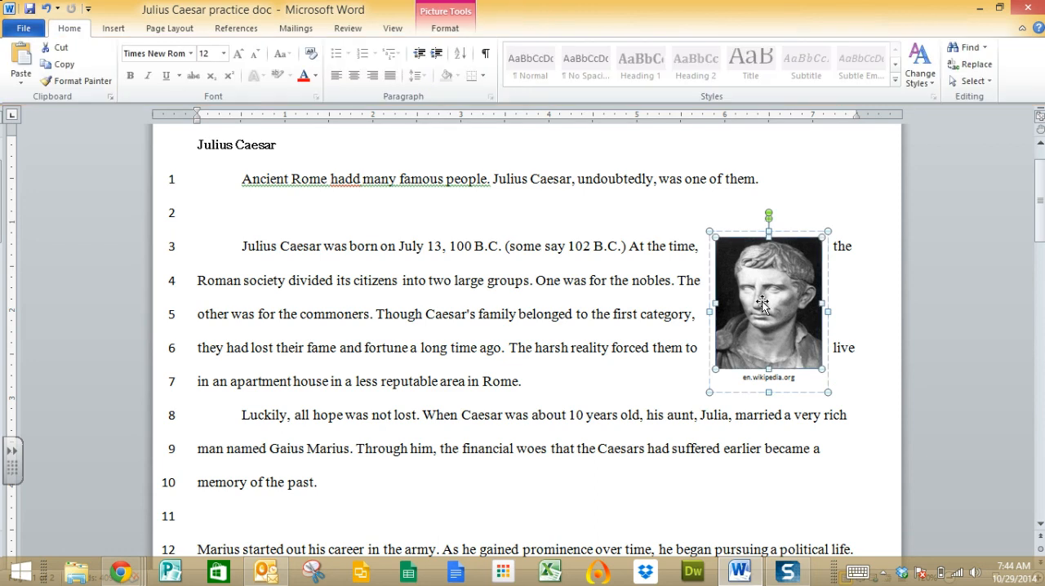
{"action": "left_click", "coordinate": [847, 386]}
{"action": "left_click", "coordinate": [789, 353]}
{"action": "key", "text": "Right"}
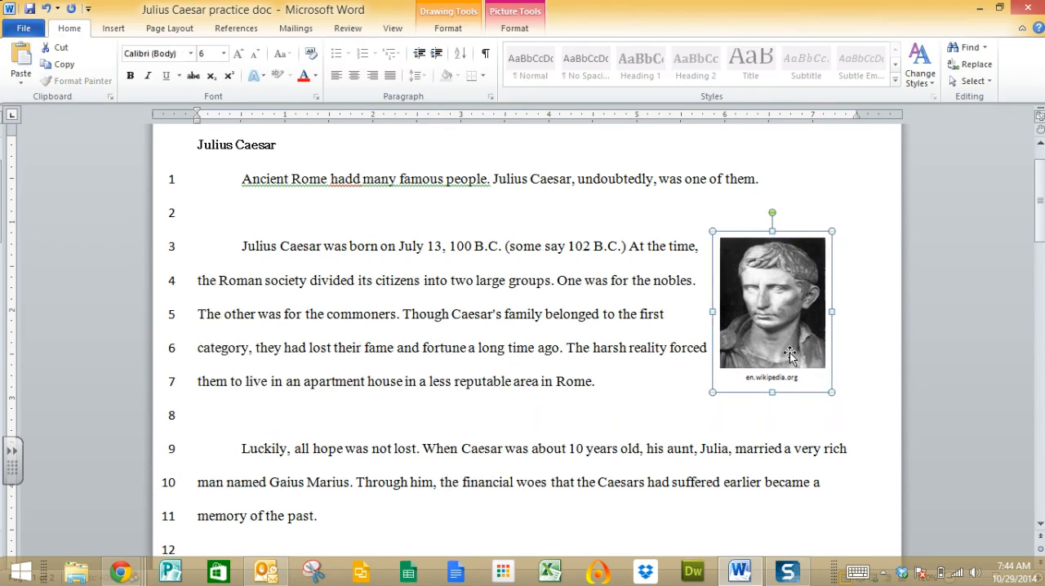